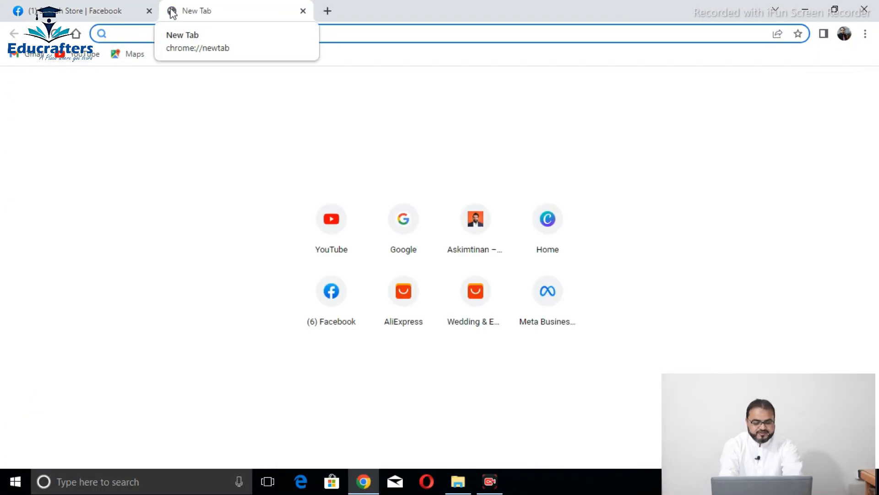
Try to open the Meta business site at the address busniess.facebok.com
text(busn)
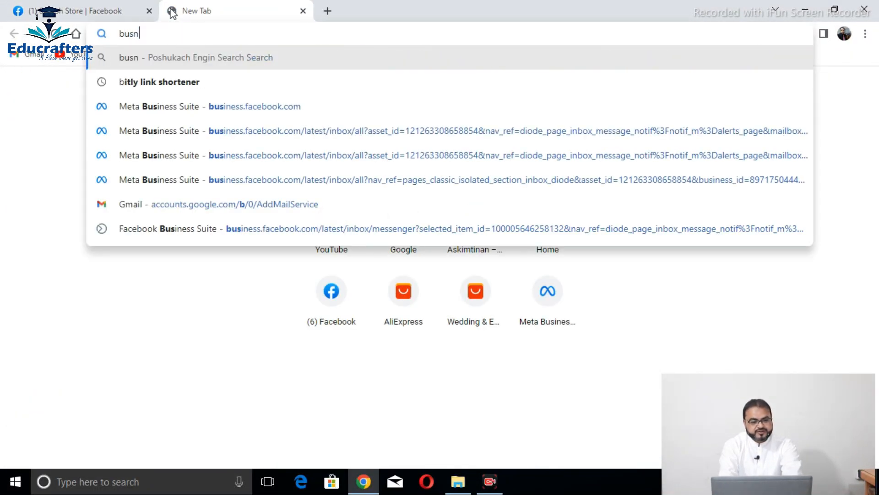
text(iess)
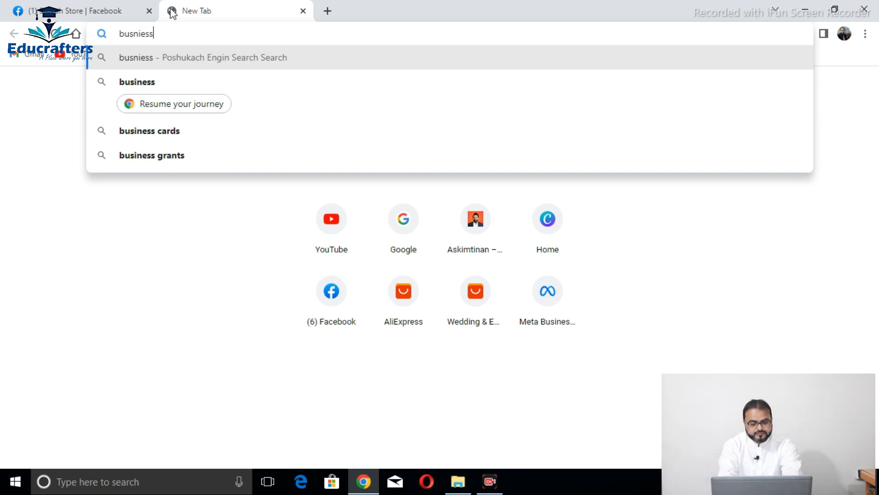
text(.fa)
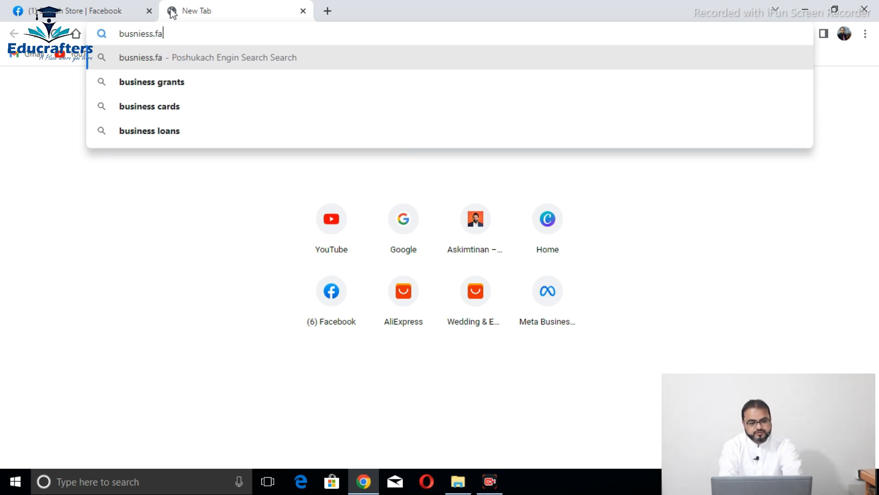
text(ceboo)
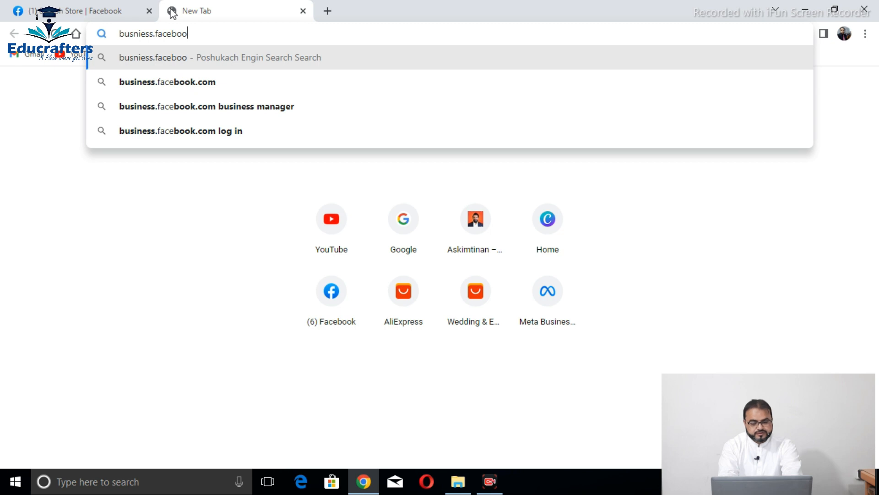
key(BackSpace)
text(k.com)
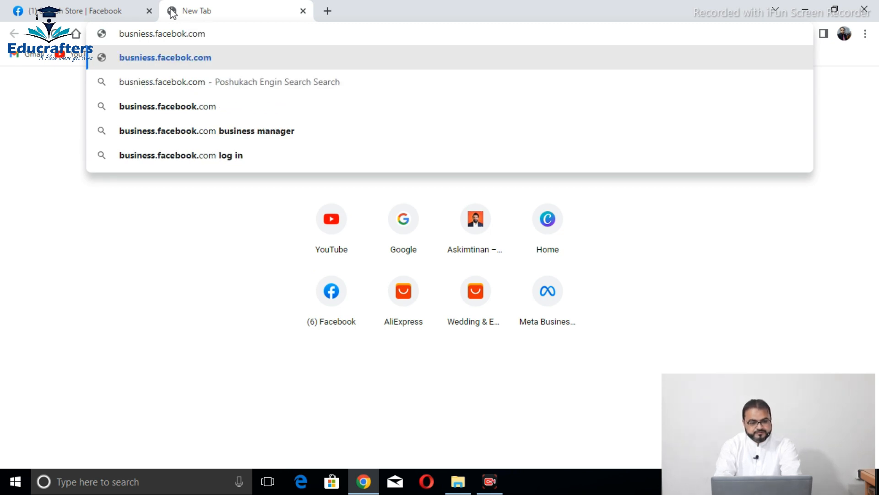
key(Return)
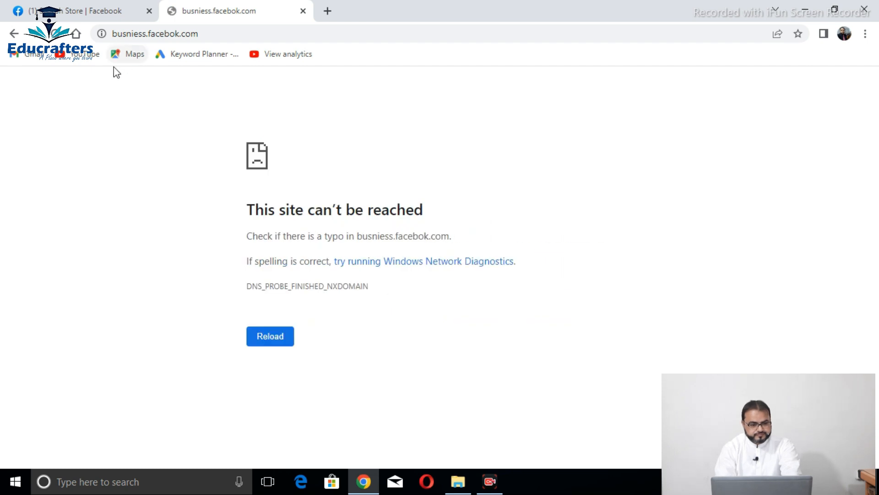
Correct the first word of the web address to "business" and try to load business.facebok.com
click(138, 35)
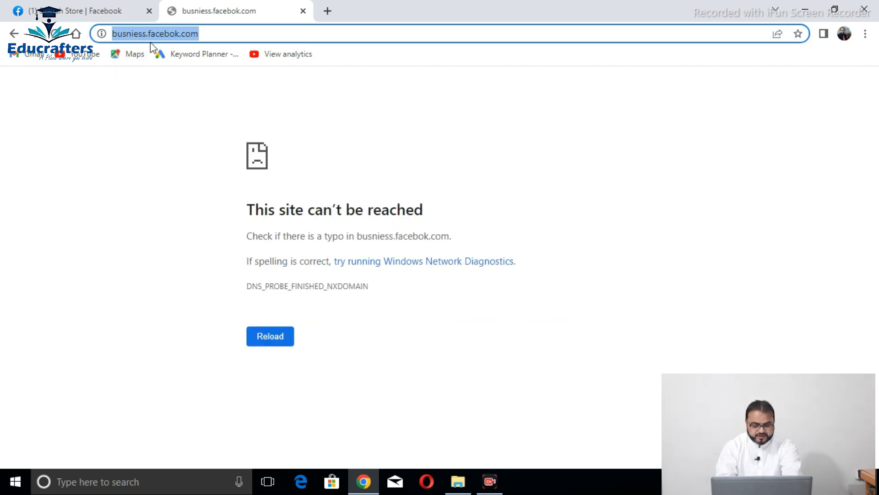
key(Left)
key(Right)
key(Right)
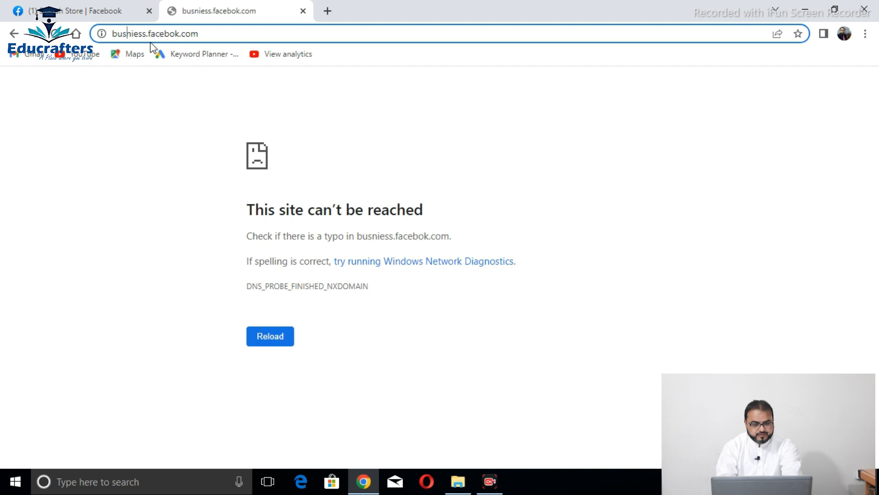
text(i)
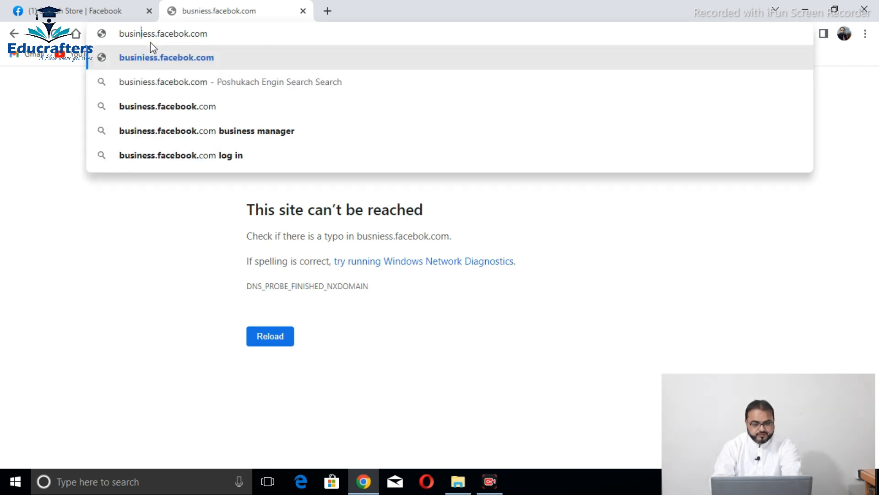
key(Right)
key(Delete)
key(Return)
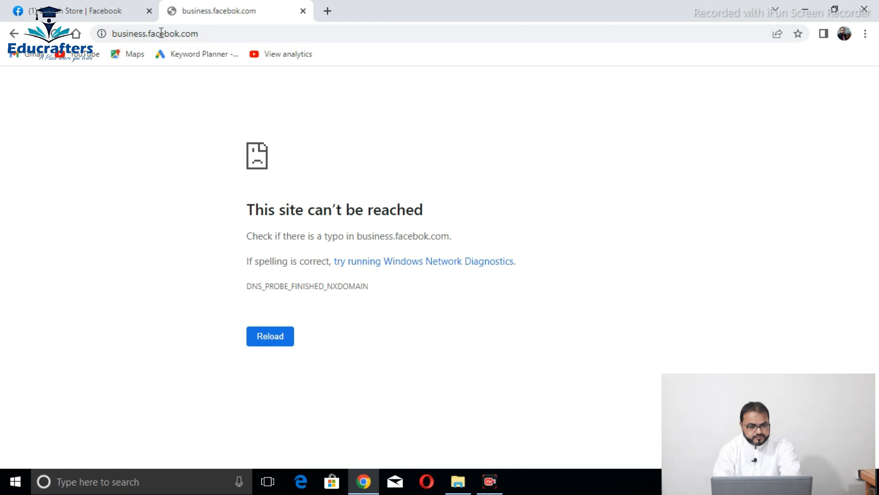
Replace the whole web address with business.facebook.com and load the Meta Business Suite home page
double_click(195, 33)
key(ctrl+a)
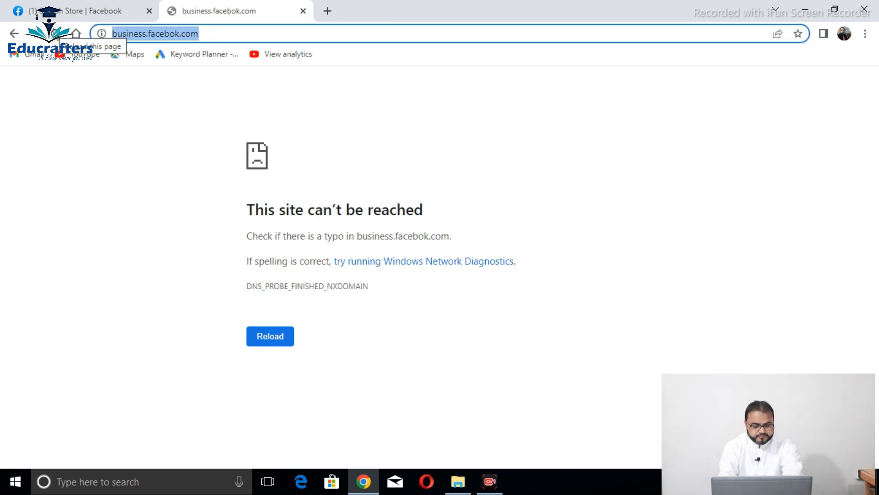
text(business)
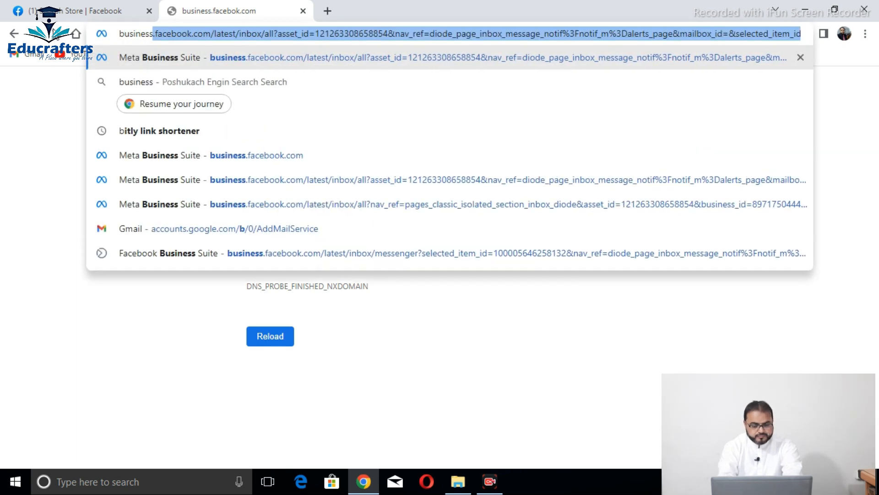
text(.fac)
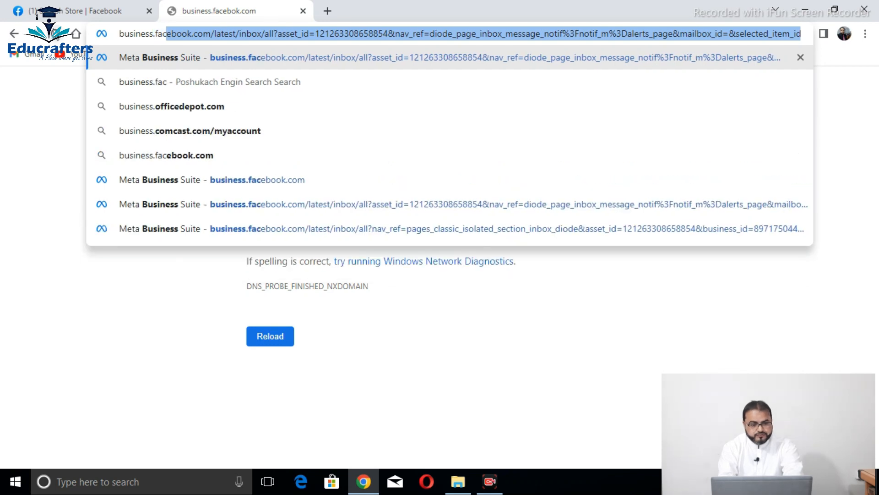
text(ebook)
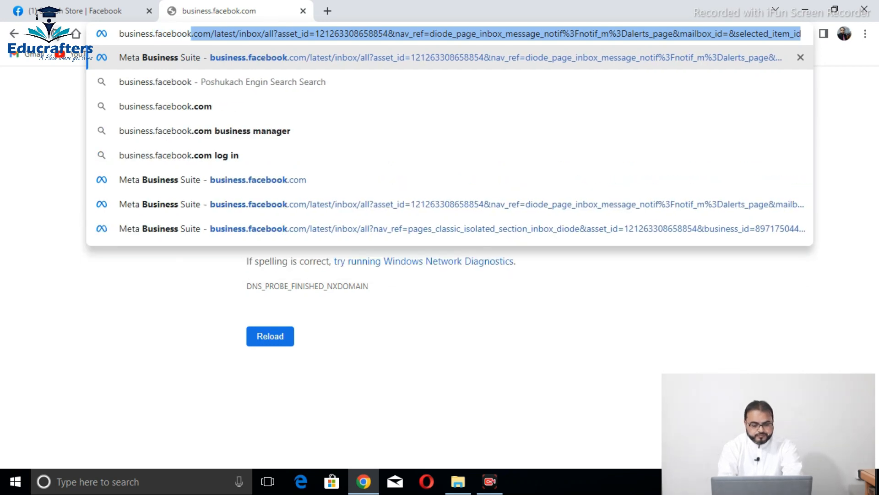
text(.com)
key(Return)
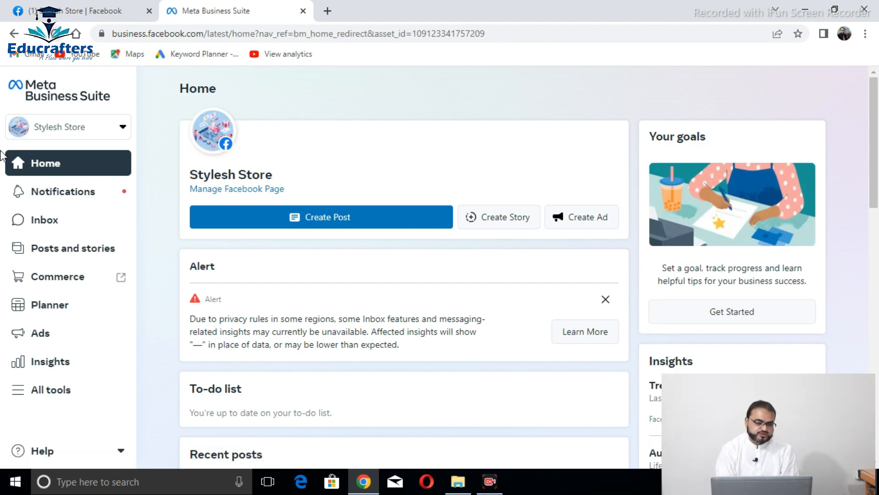
Examine the business accounts and pages available in the Meta Business Suite account list
mouse_move(217, 164)
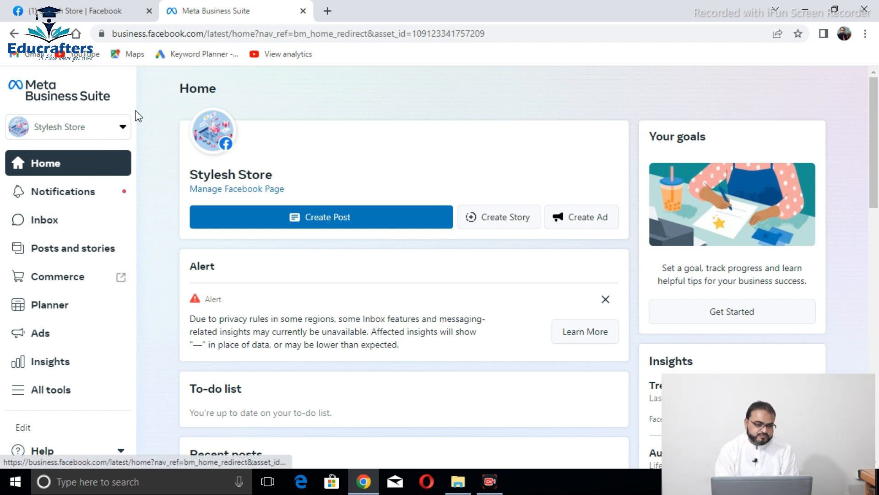
click(123, 135)
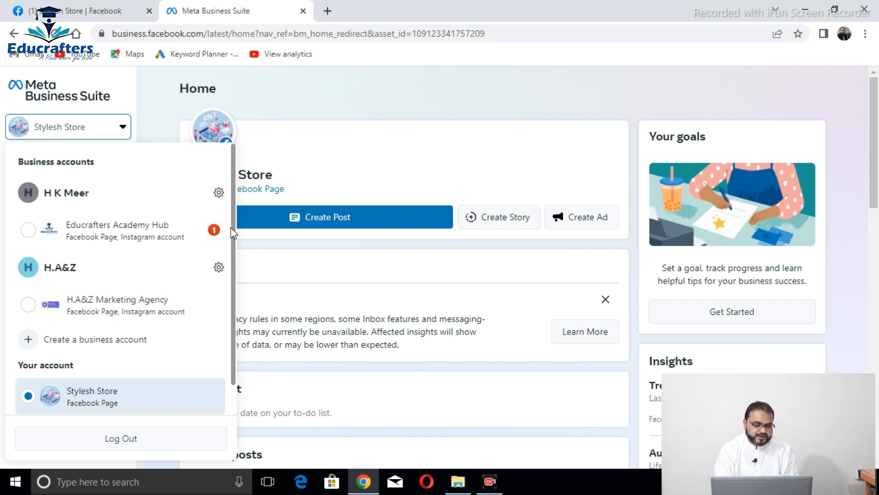
scroll(227, 278, down, 2)
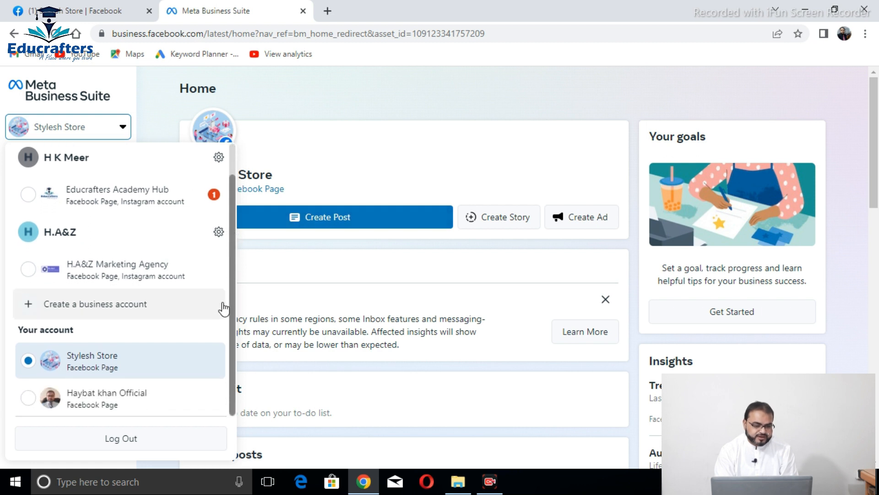
drag(234, 293, 234, 260)
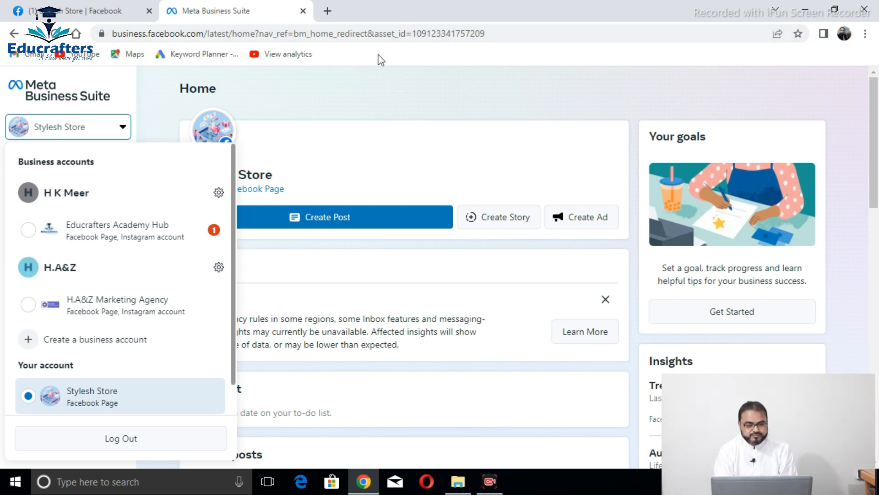
Open the settings of the first listed business account and return to the Stylesh Store home page
click(218, 193)
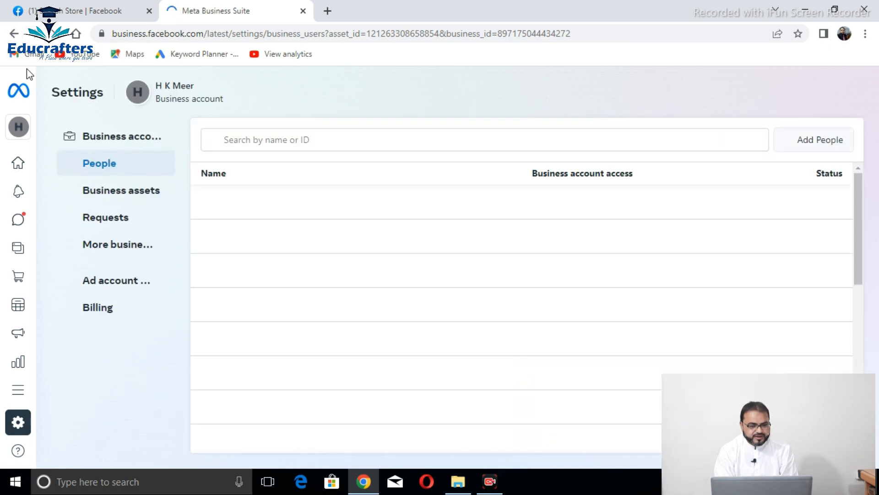
click(14, 34)
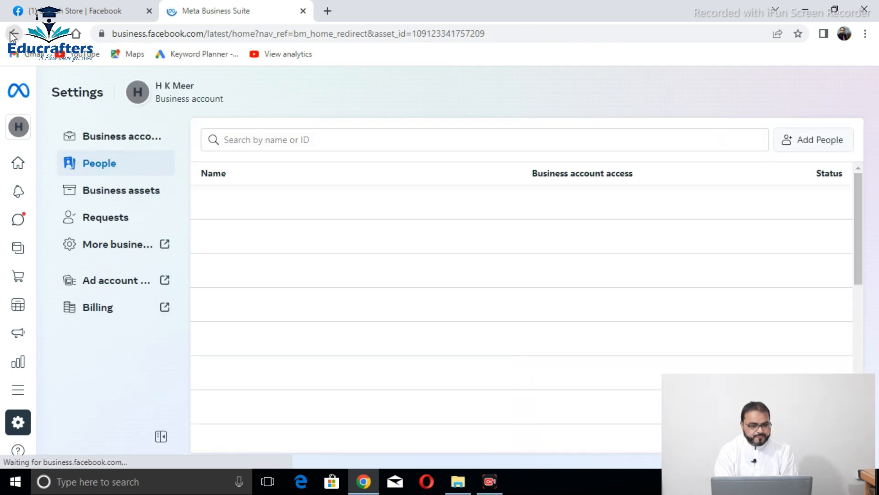
click(14, 34)
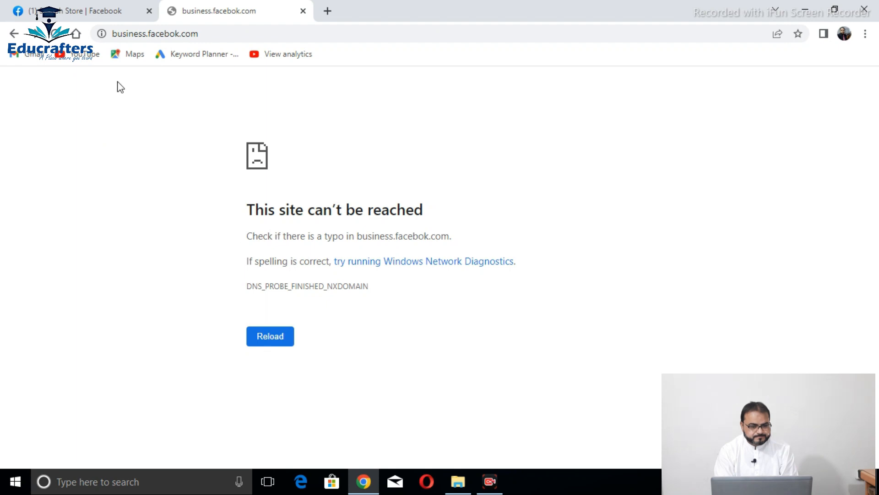
click(14, 34)
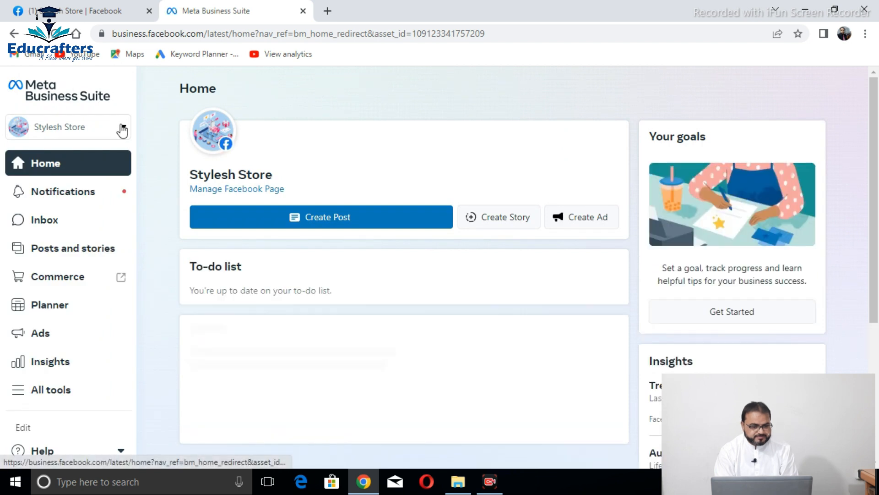
Review the list of business accounts and Facebook pages once more and close it without switching accounts
click(122, 127)
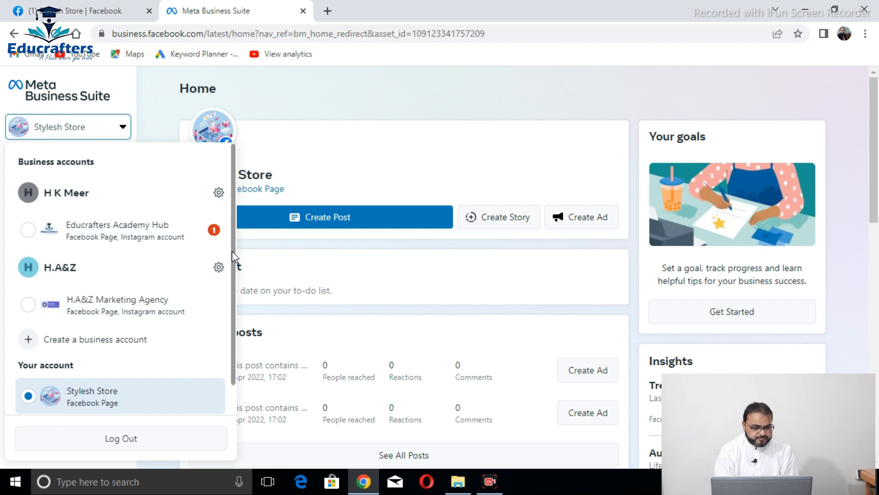
scroll(231, 275, down, 1)
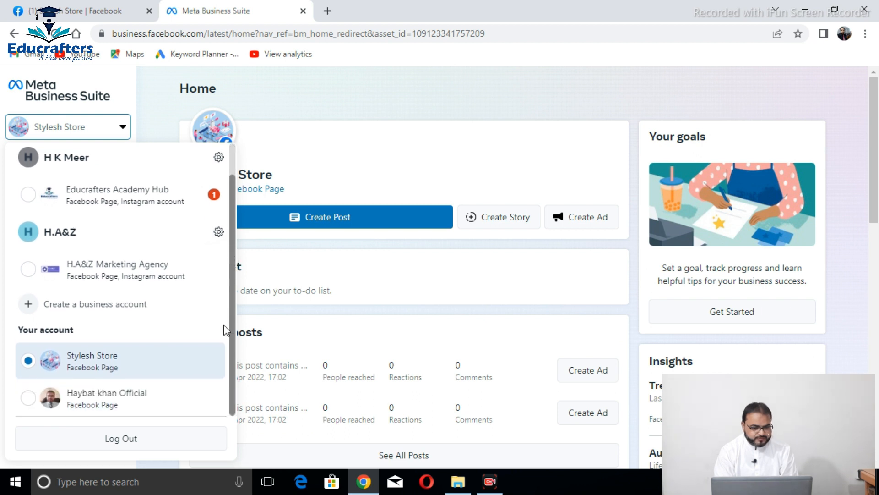
scroll(230, 314, up, 1)
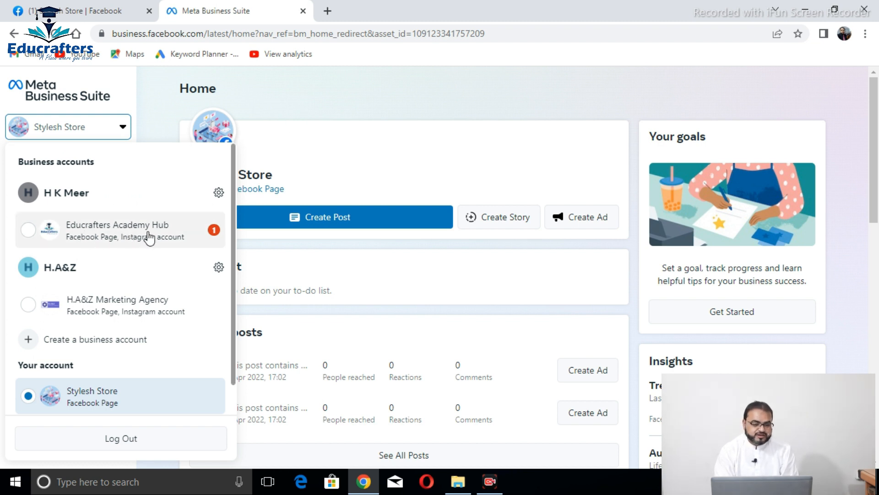
click(387, 112)
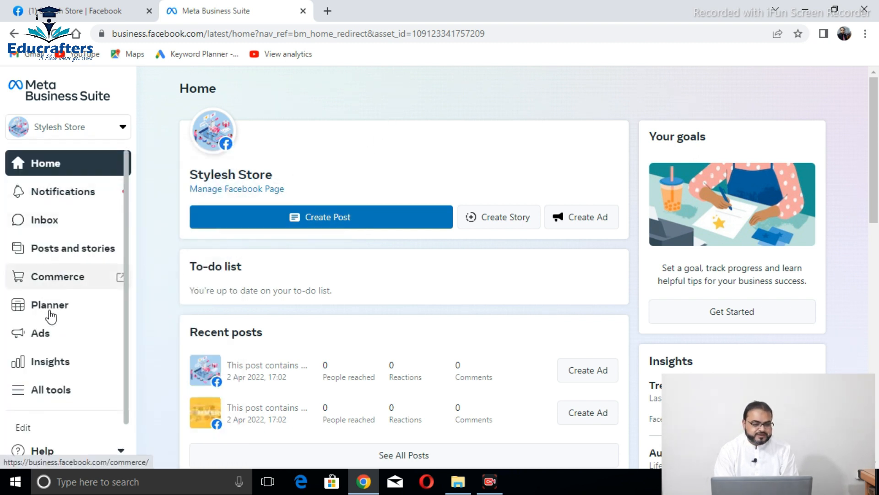
Look over the complete set of Business Suite tools for Stylesh Store and close the overview
click(54, 390)
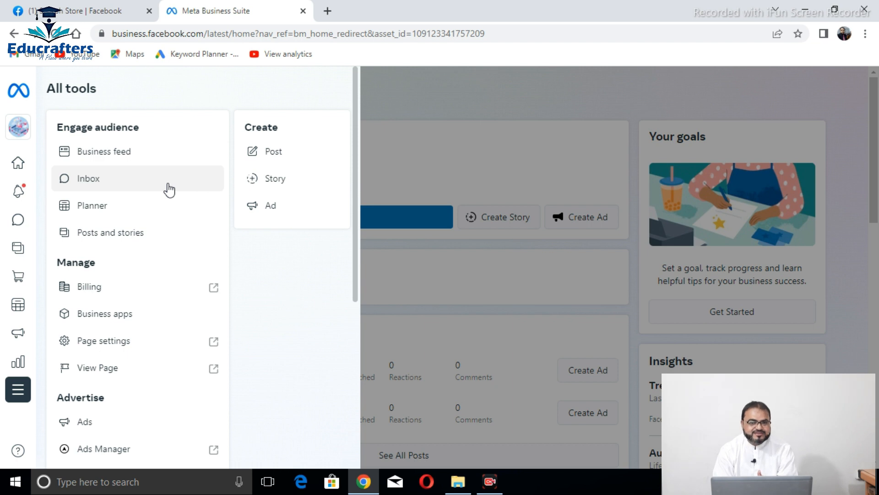
drag(355, 217, 376, 211)
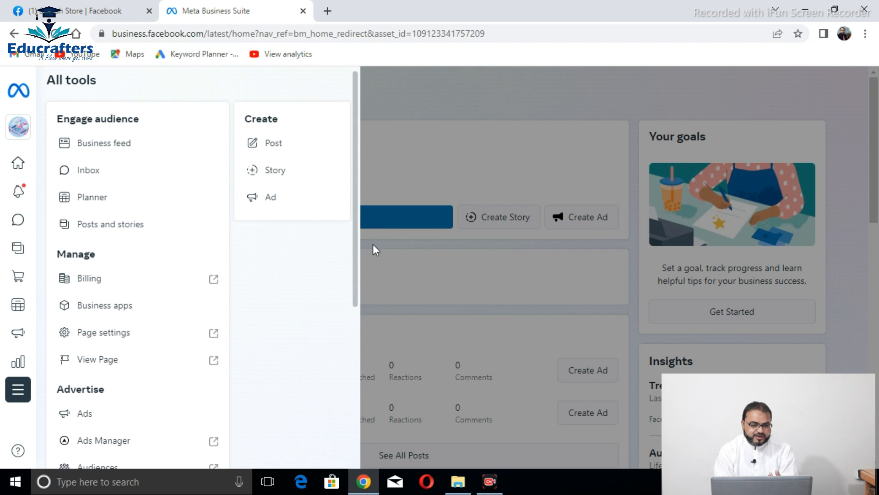
click(361, 202)
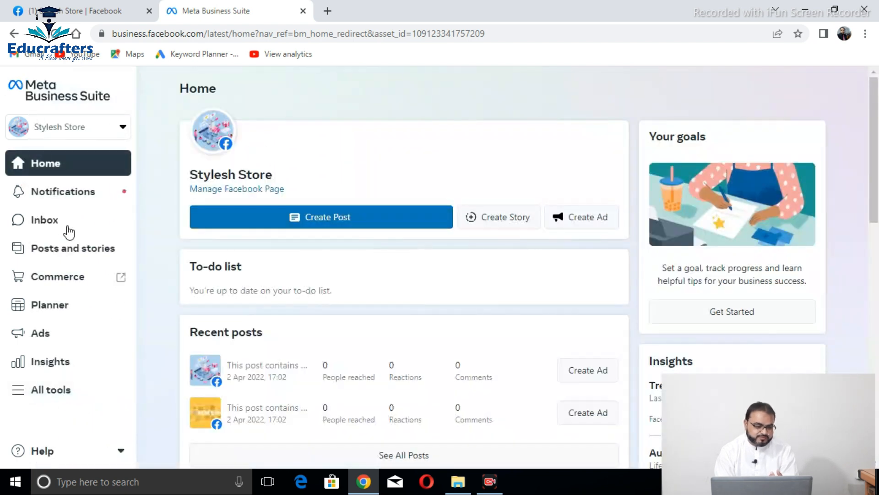
Open Ads Manager from the advertising section of the full Business Suite tool list
click(42, 393)
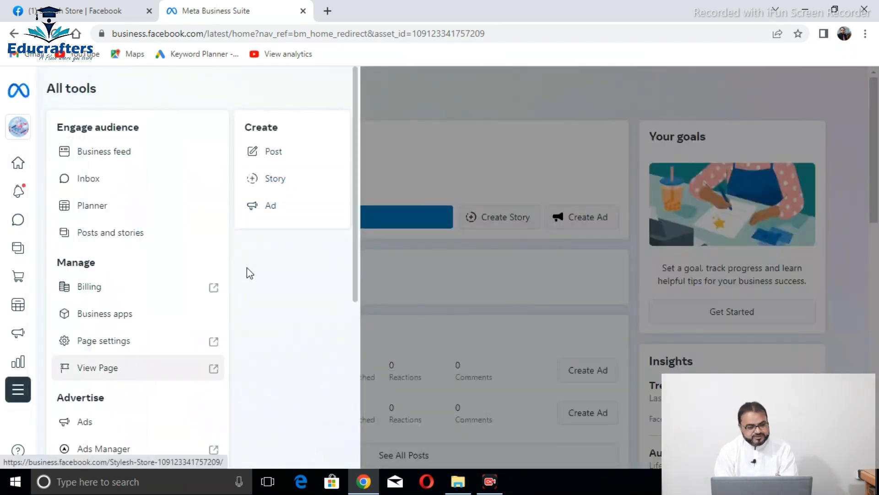
drag(355, 217, 351, 297)
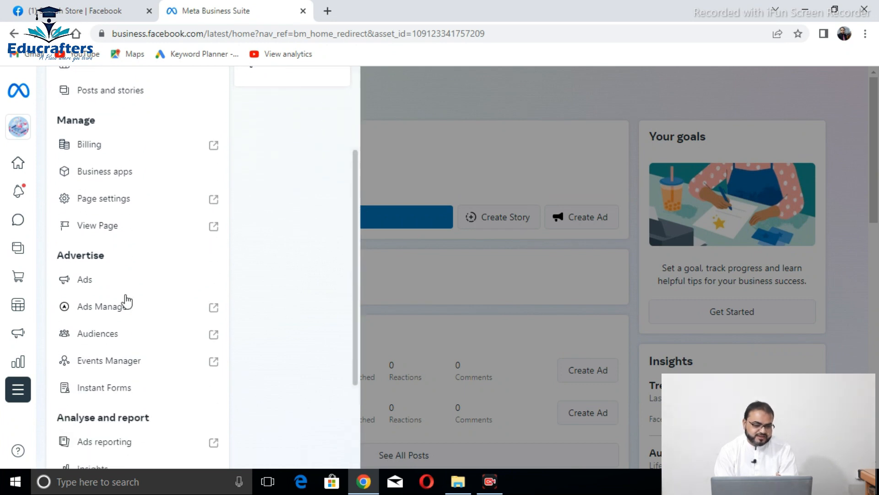
click(101, 306)
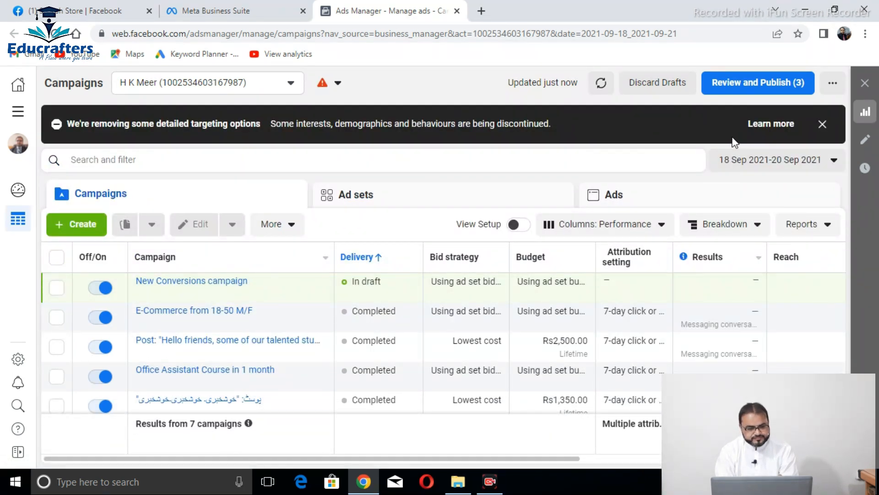
Dismiss the notice about removed detailed targeting options and start creating a new campaign
click(823, 125)
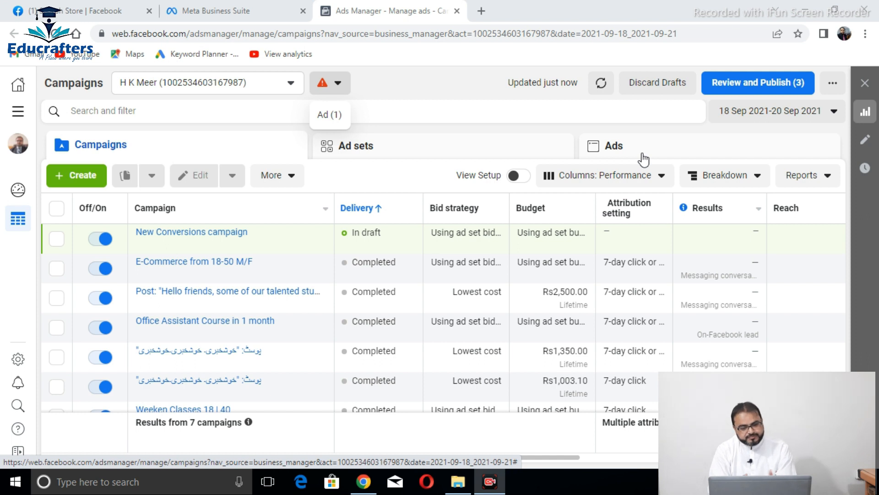
click(90, 176)
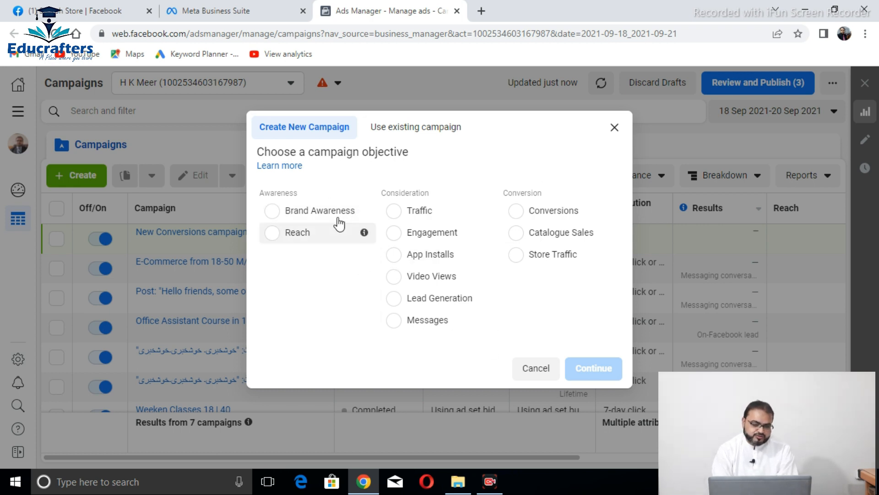
Read the explanations of the campaign objectives, from Brand Awareness and Traffic through Lead Generation to Store Traffic
mouse_move(366, 214)
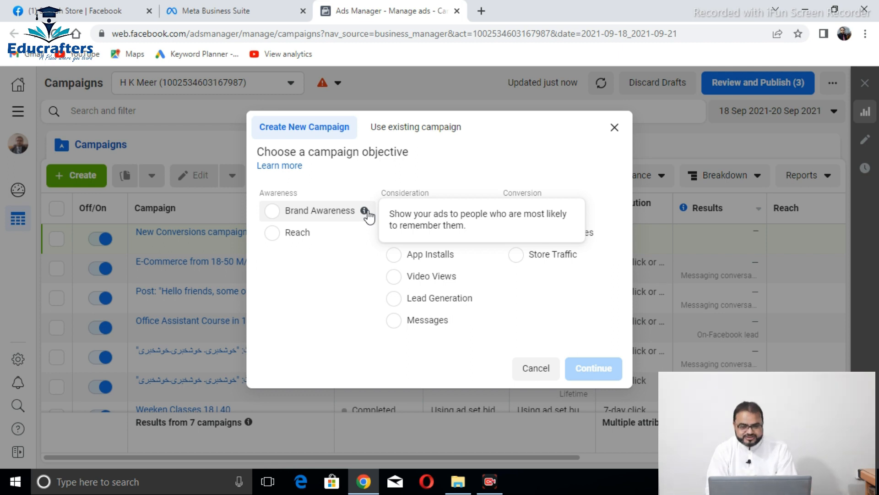
mouse_move(364, 235)
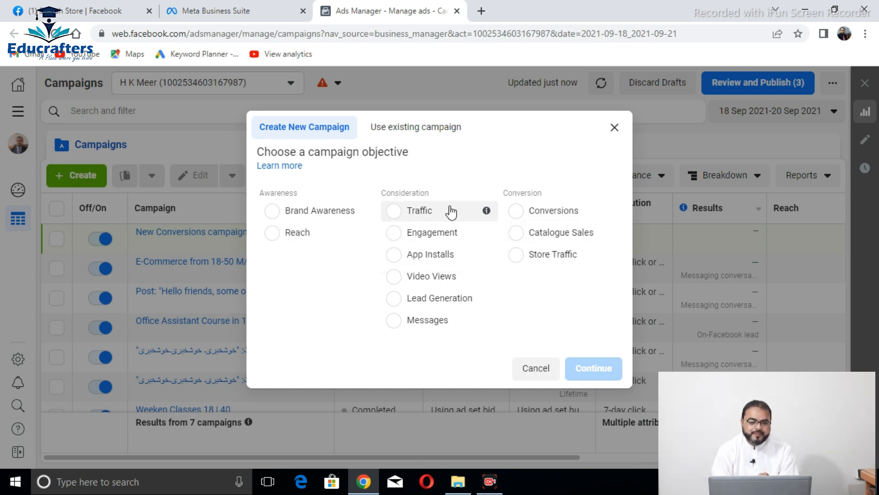
mouse_move(485, 212)
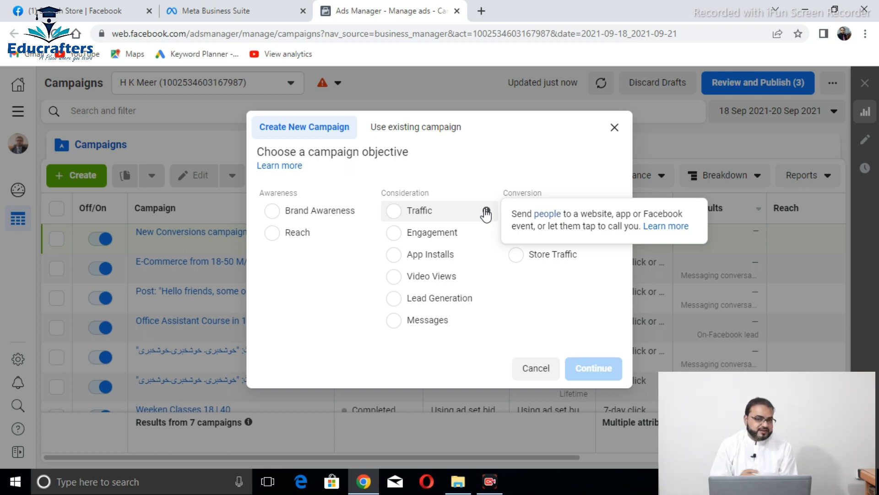
mouse_move(490, 236)
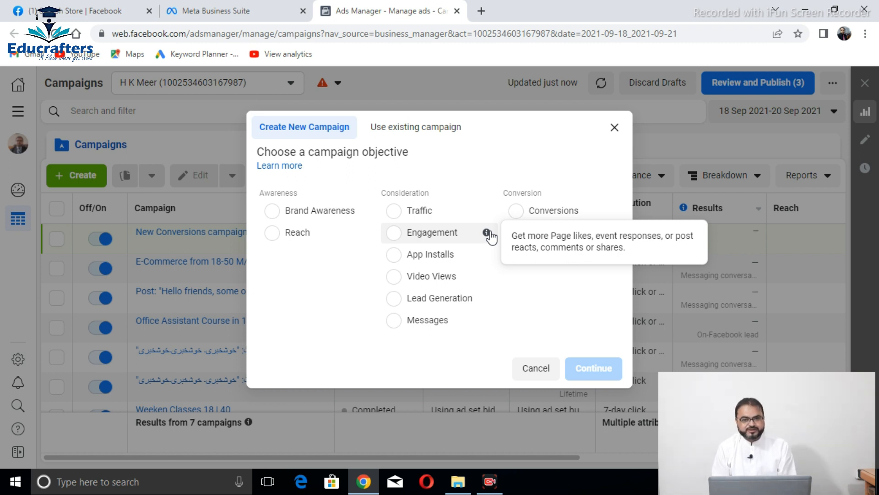
mouse_move(486, 257)
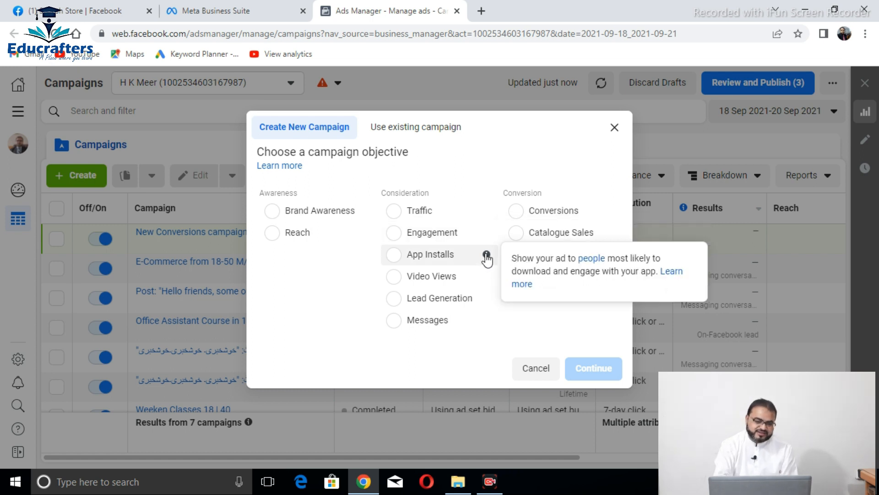
mouse_move(485, 277)
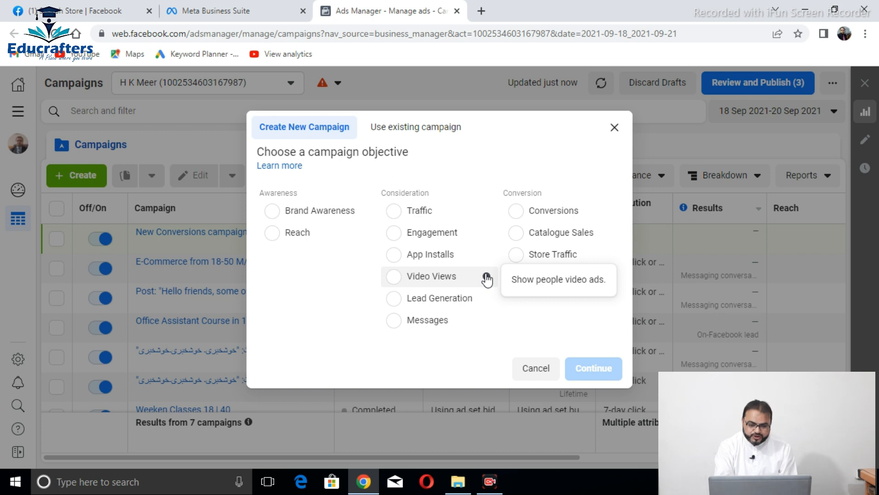
mouse_move(487, 303)
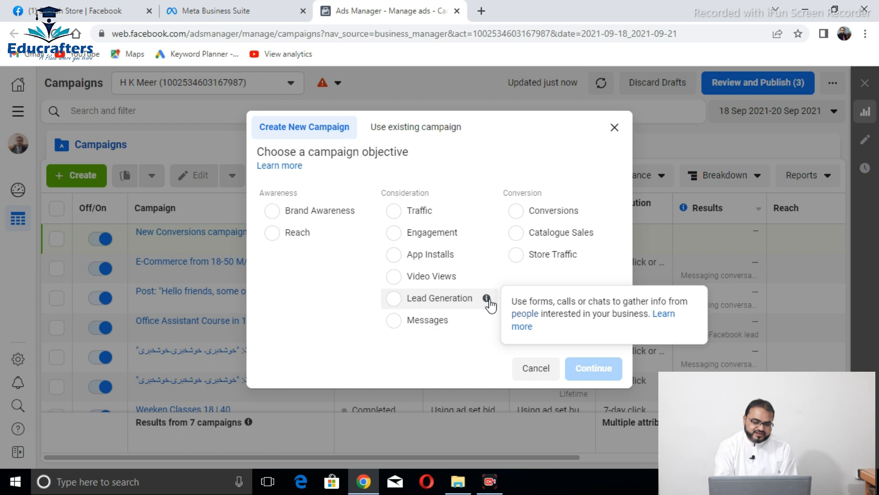
mouse_move(486, 321)
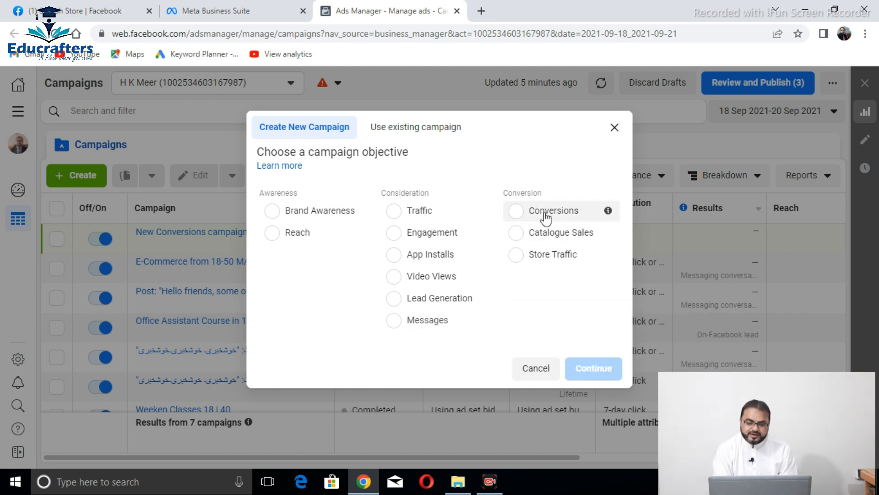
mouse_move(606, 218)
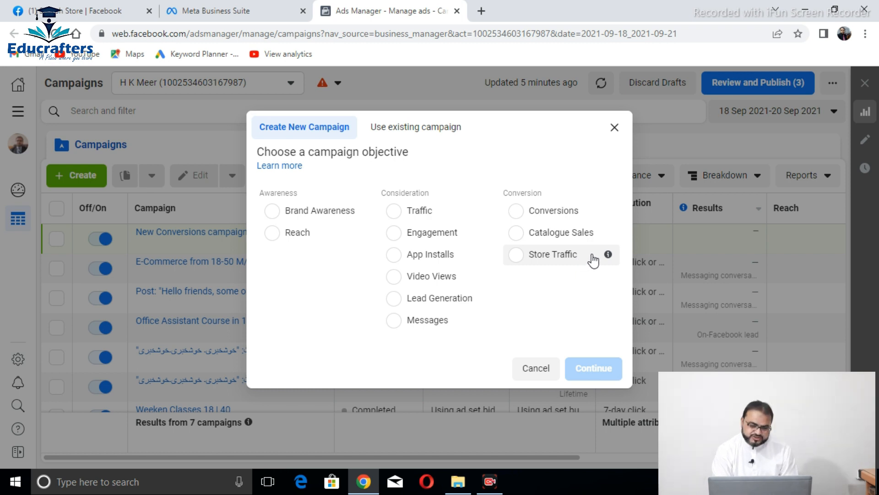
mouse_move(605, 259)
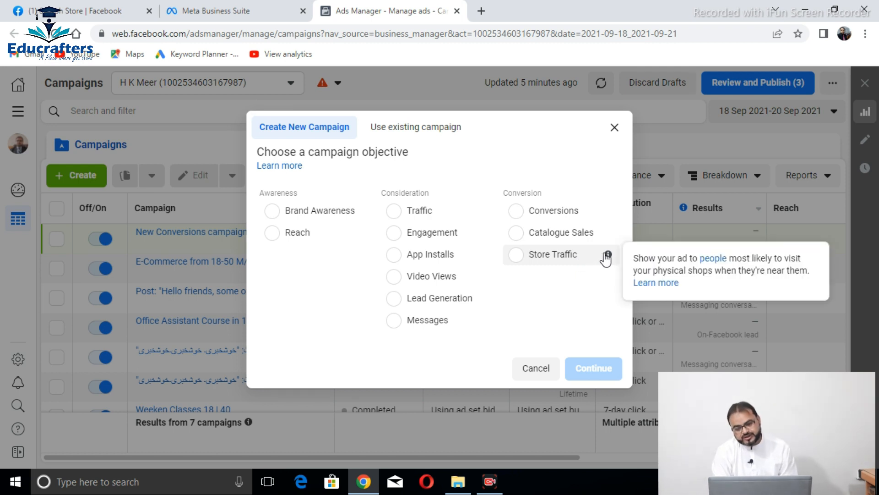
Choose Conversions as the objective of the new campaign and continue to its settings
click(553, 212)
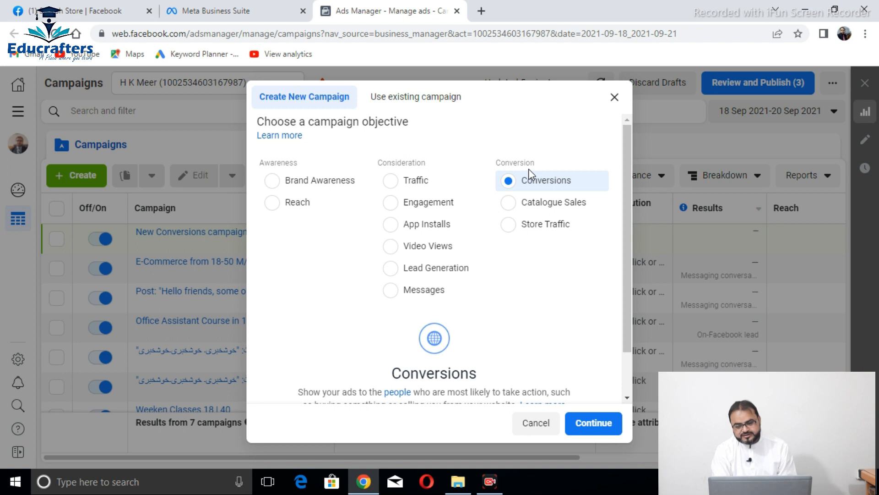
drag(625, 269, 626, 331)
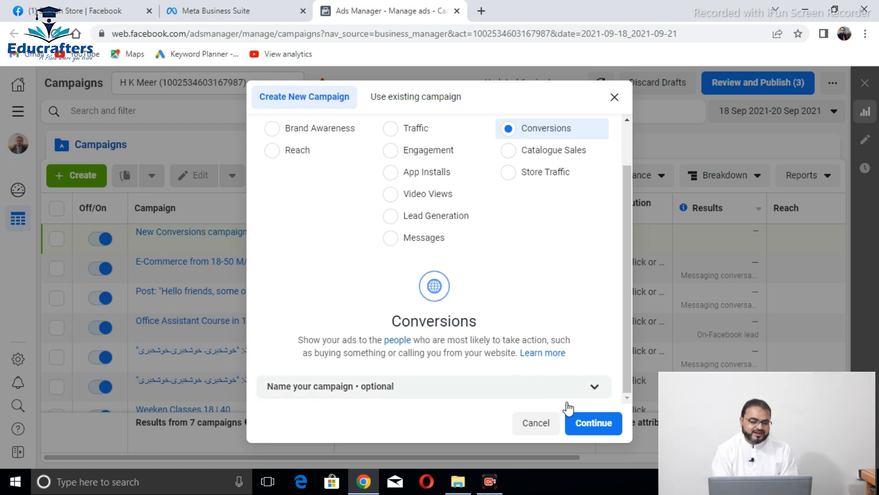
click(592, 424)
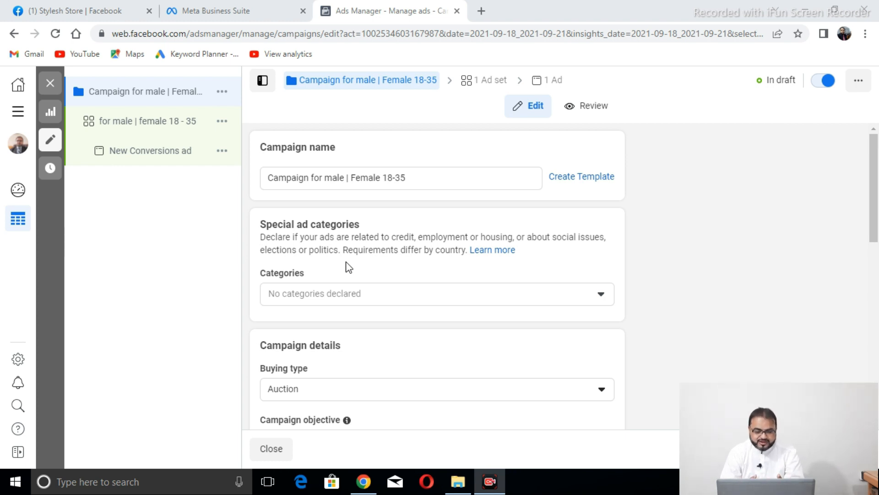
Examine the available special ad categories and buying types in the campaign settings
click(350, 294)
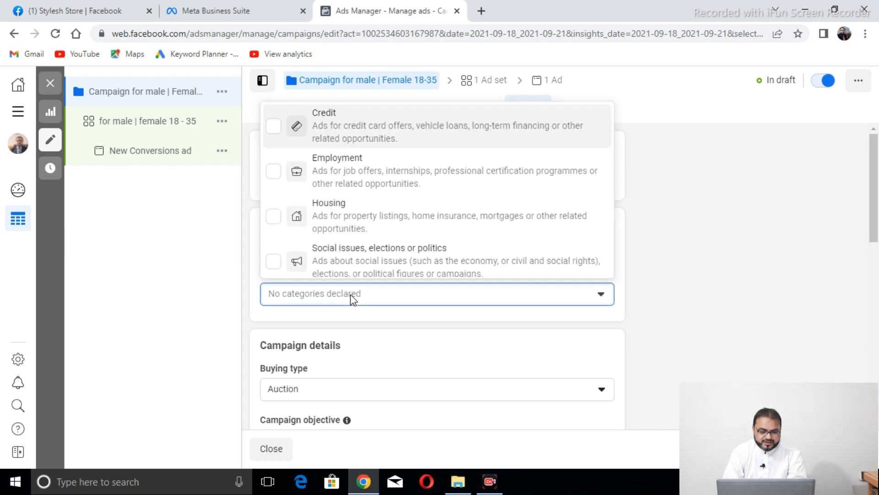
click(350, 294)
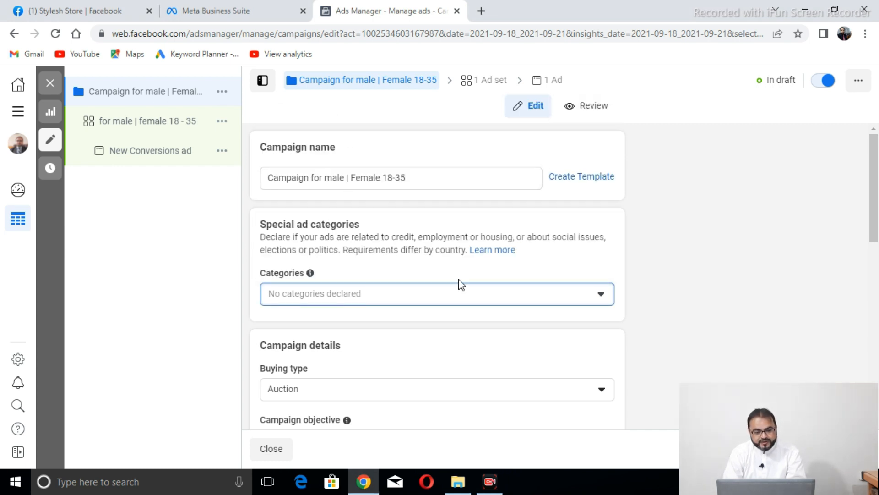
scroll(876, 191, down, 1)
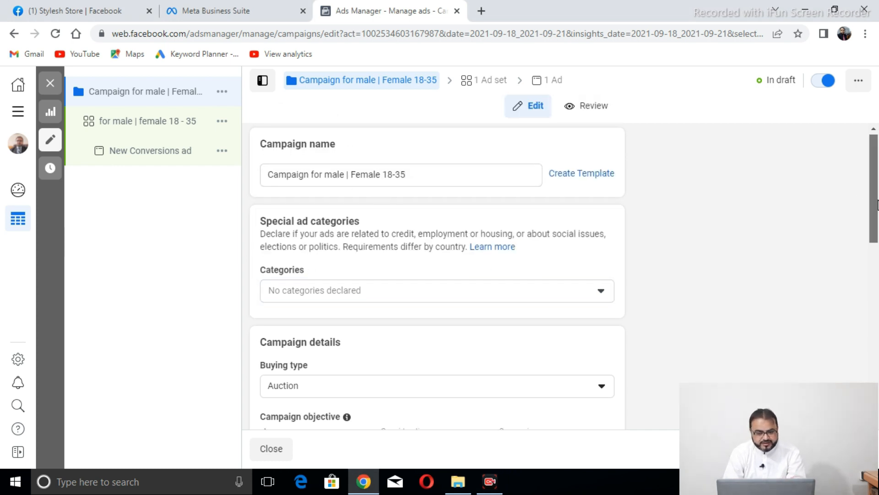
scroll(877, 237, down, 2)
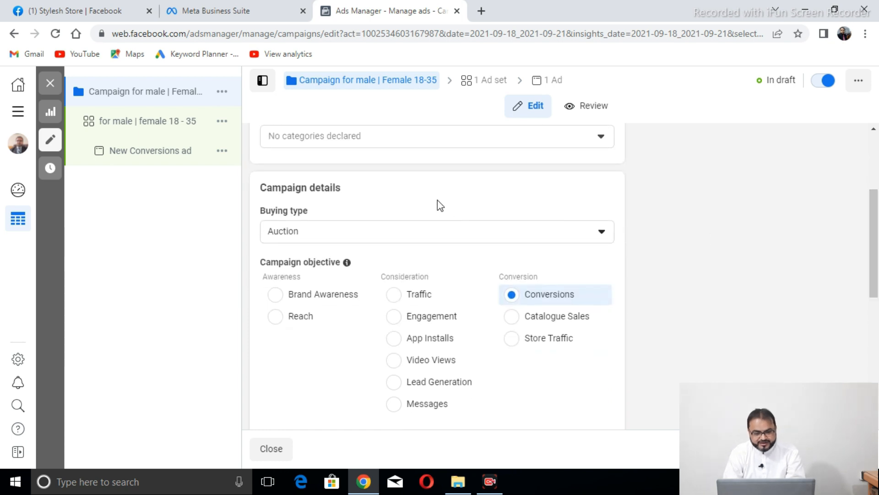
click(401, 234)
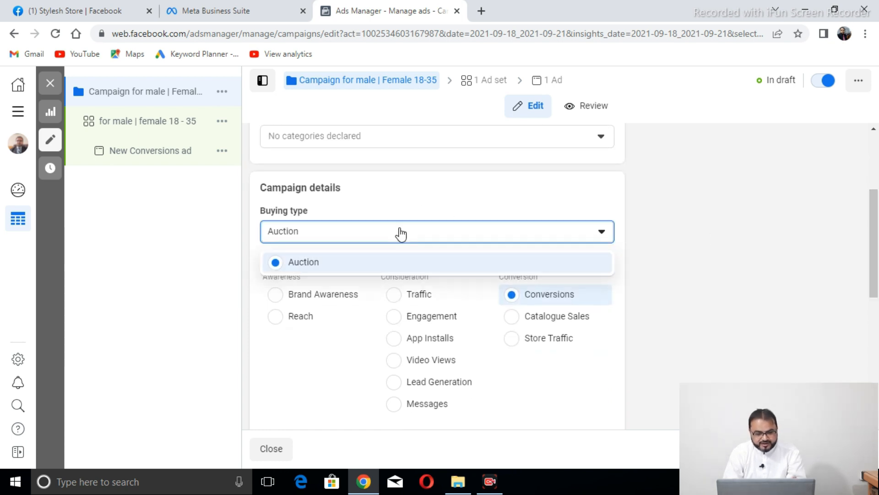
click(401, 234)
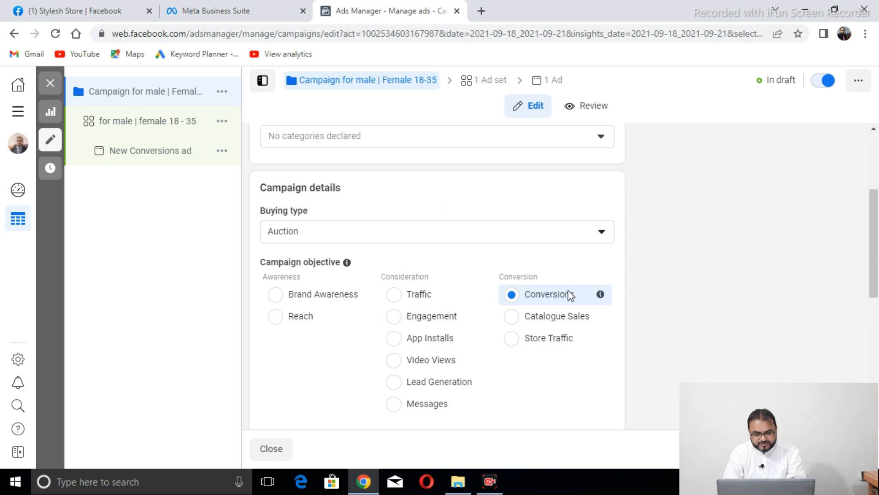
Look over the A/B test and campaign budget optimisation settings and proceed to the ad set
scroll(874, 274, down, 3)
drag(875, 275, 878, 375)
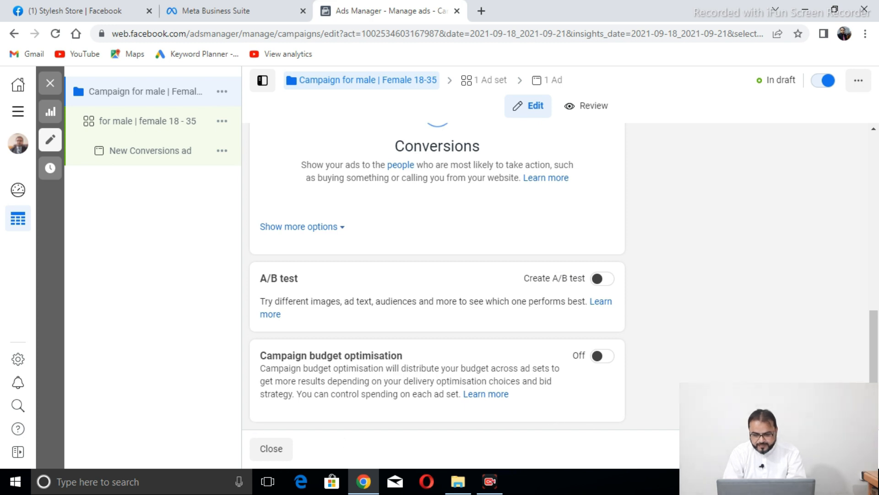
click(855, 449)
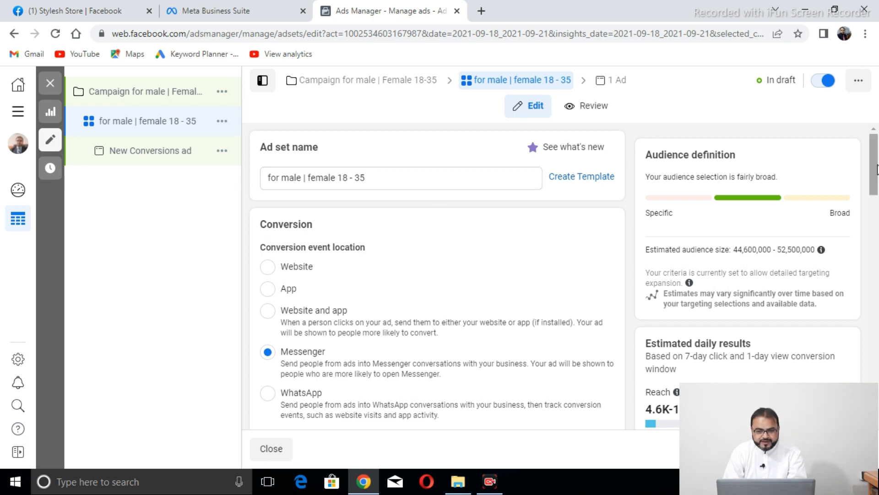
Try the Lifetime budget type in the ad set's budget and schedule settings and switch back to Daily budget
mouse_move(877, 170)
mouse_down()
mouse_move(877, 190)
mouse_move(877, 176)
mouse_up()
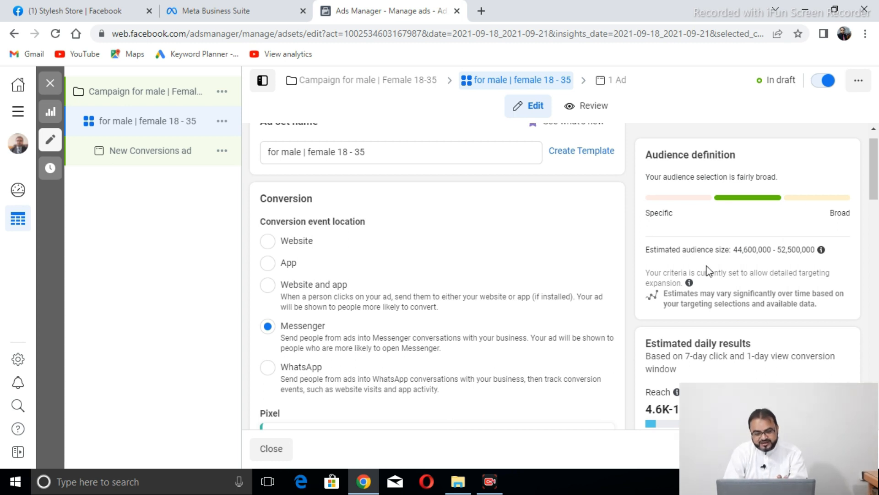
drag(875, 184, 873, 256)
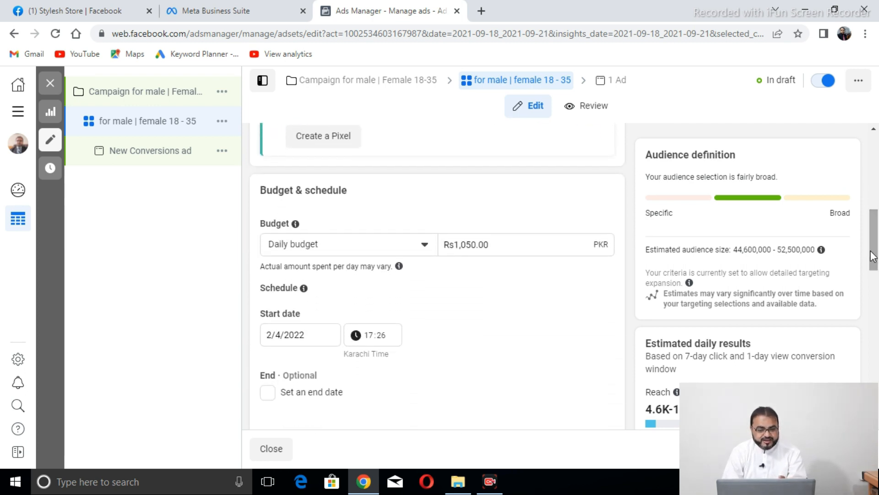
click(427, 245)
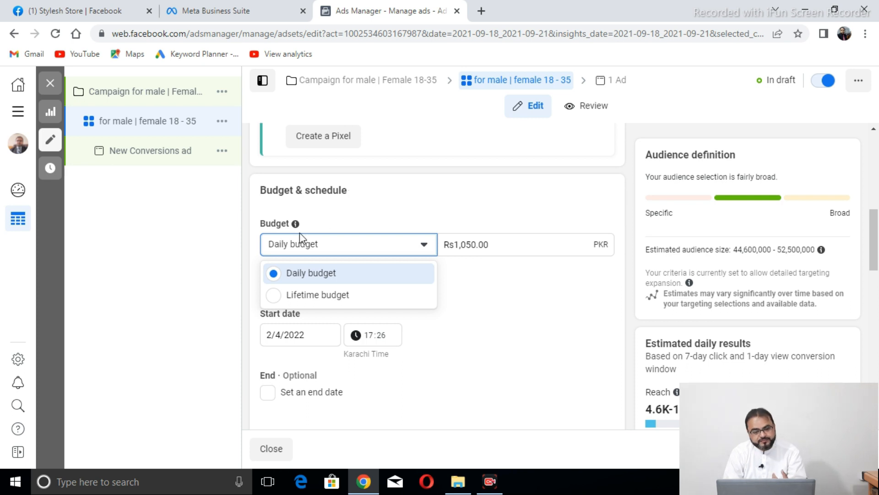
click(280, 296)
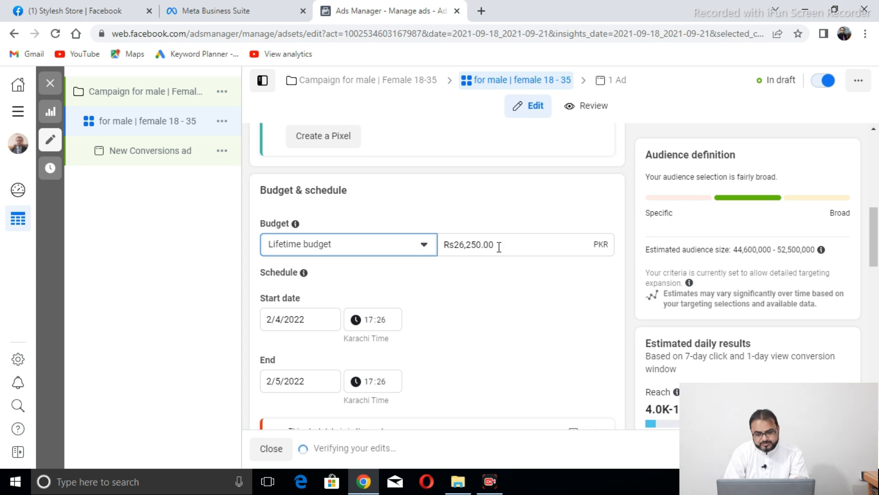
click(424, 248)
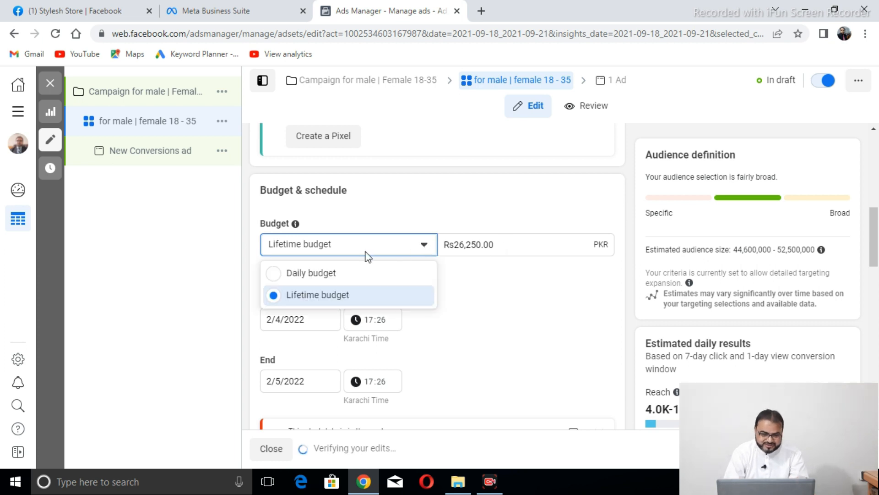
click(420, 273)
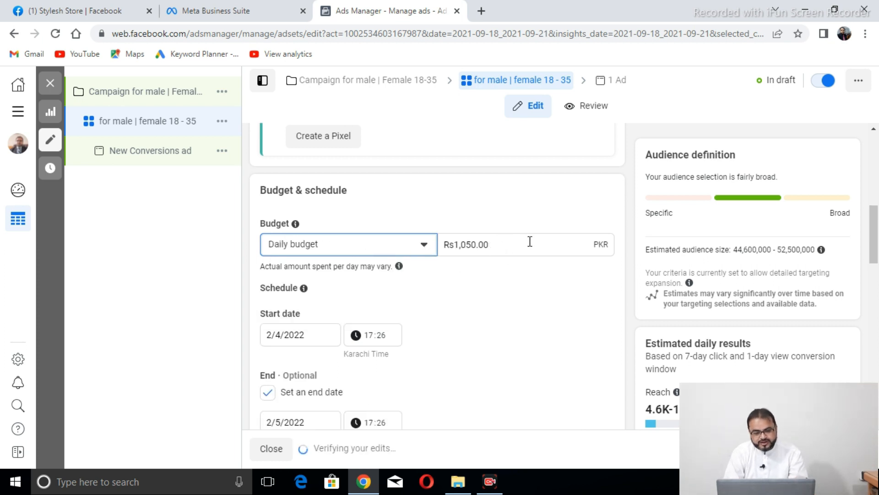
Set the ad set's daily budget to Rs179.44
click(510, 242)
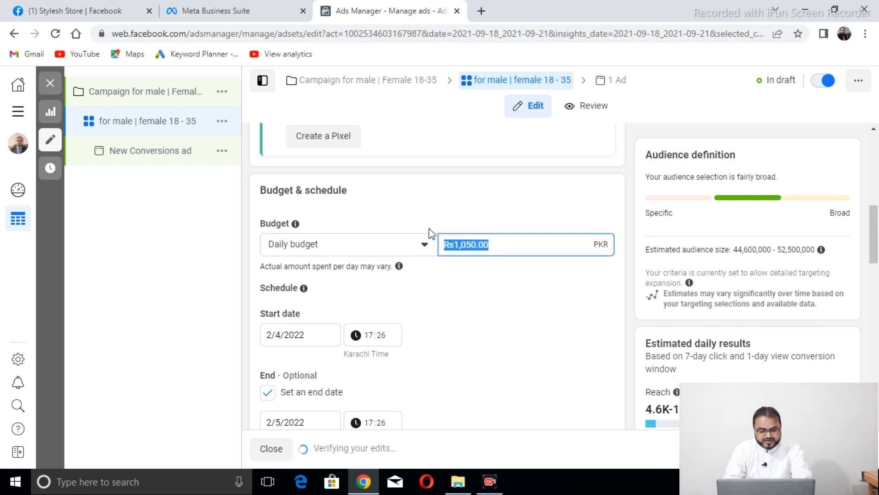
text(179)
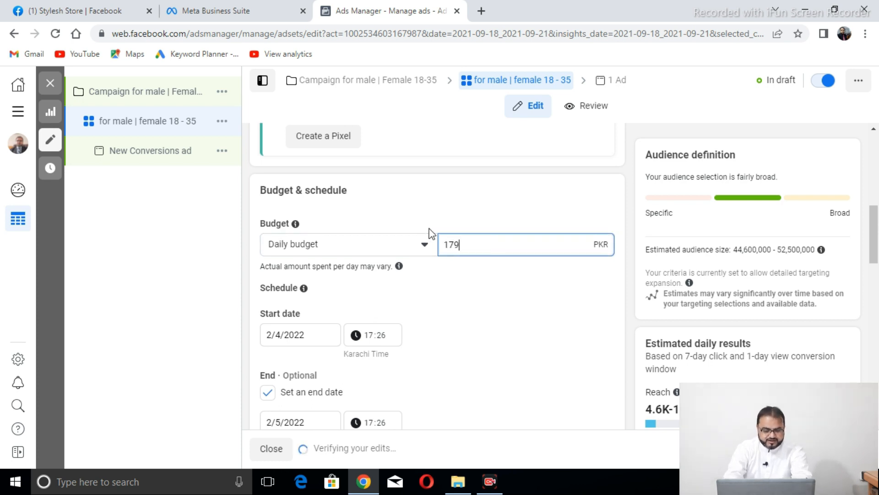
text(.44)
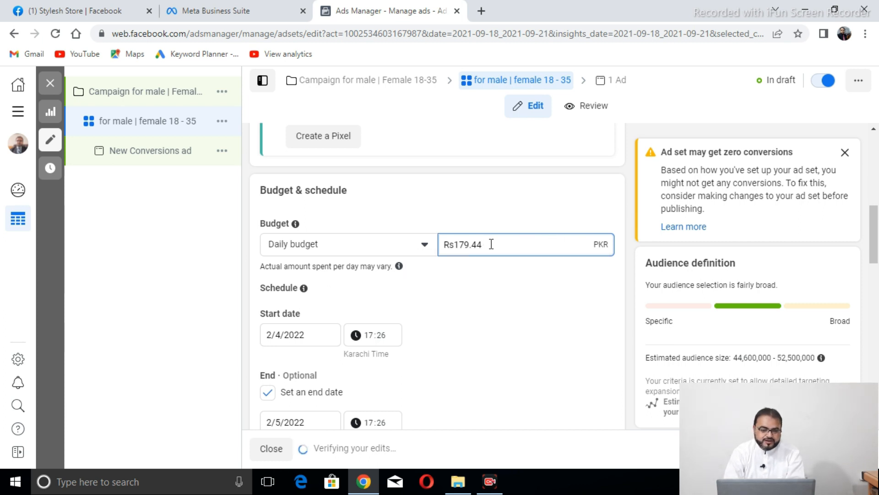
Switch the ad set's budget type to Lifetime budget and set the amount to 2500 PKR
click(425, 246)
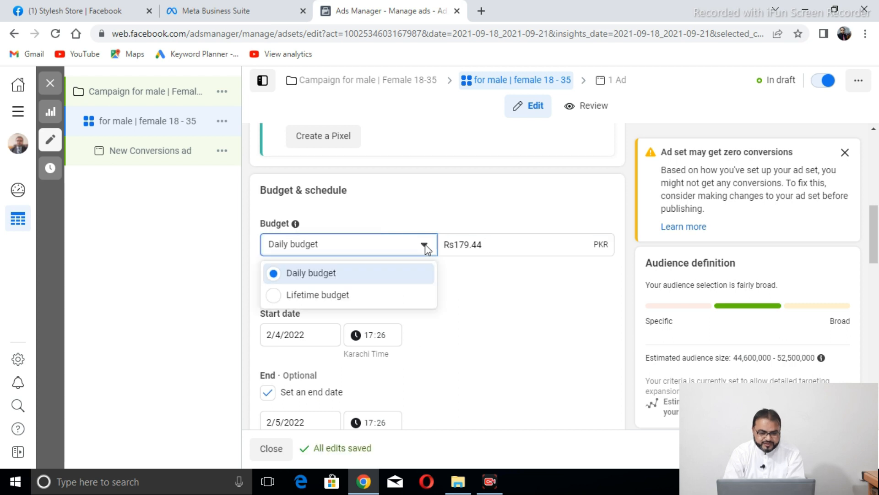
click(367, 302)
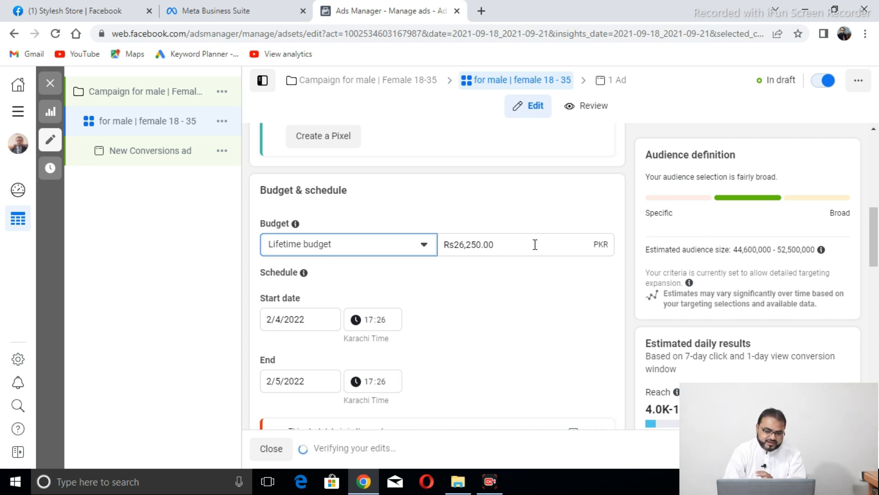
drag(522, 243, 447, 239)
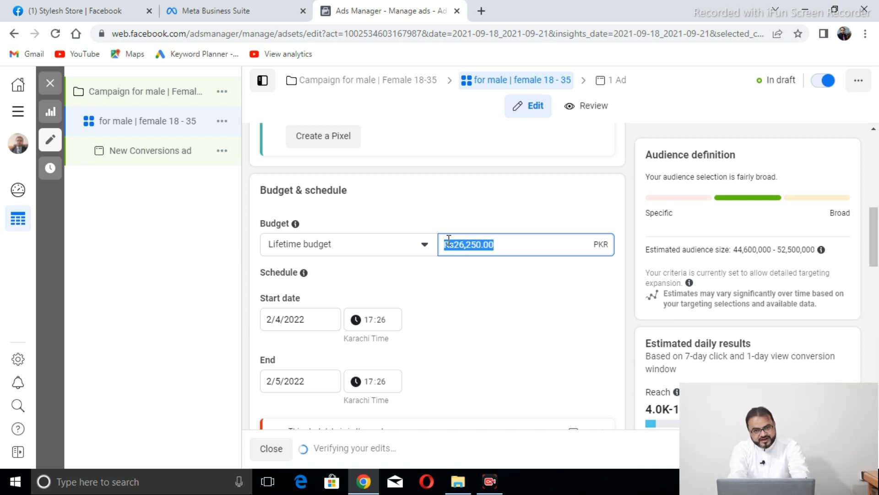
text(2500)
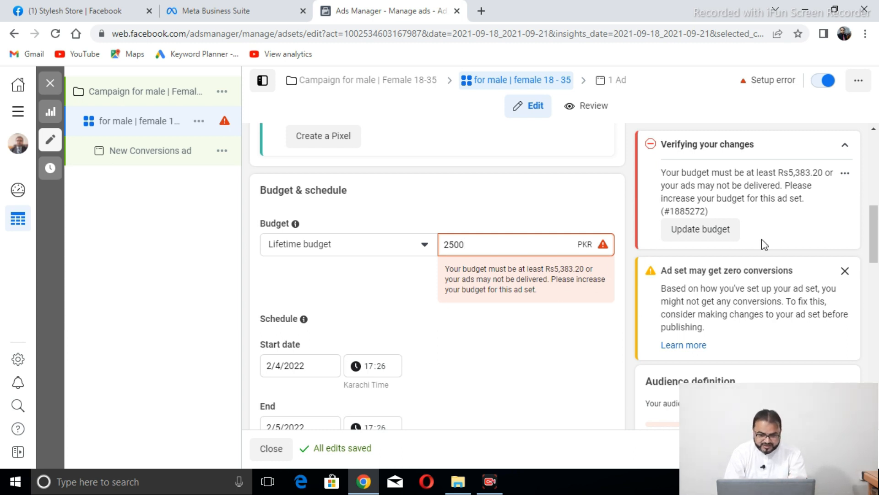
Set the ad set schedule's start time to 00:00
drag(875, 231, 875, 258)
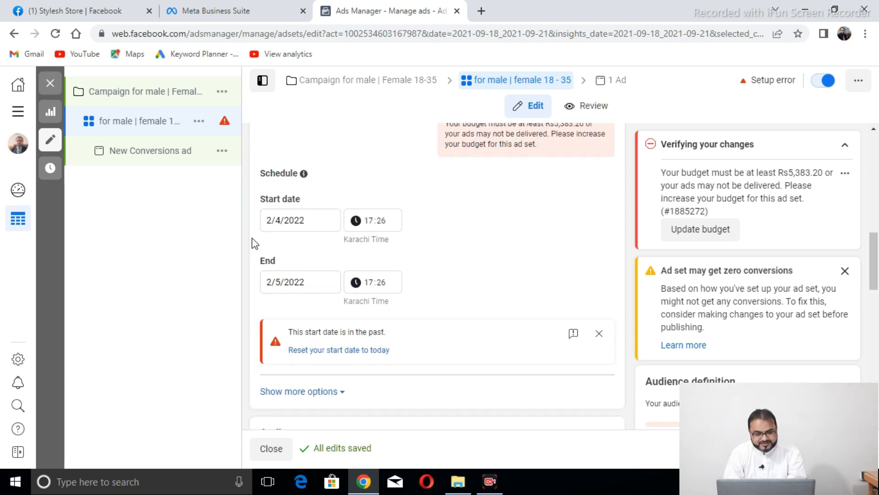
click(381, 222)
click(371, 221)
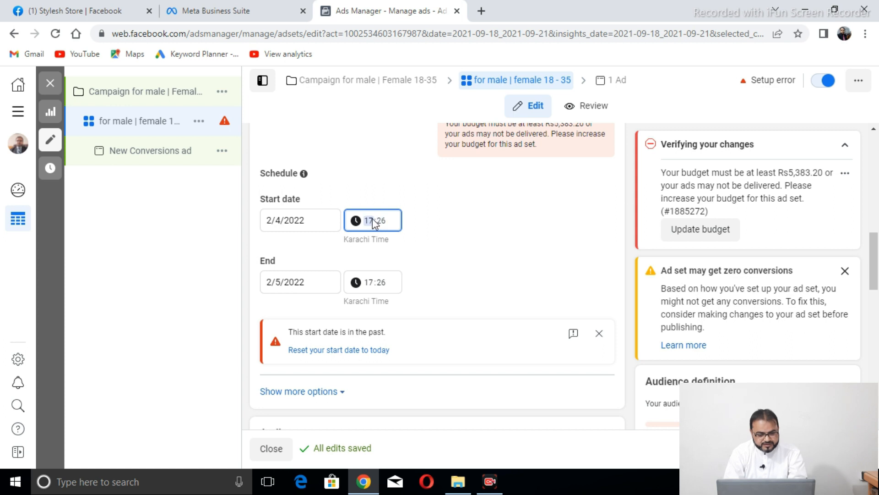
click(381, 222)
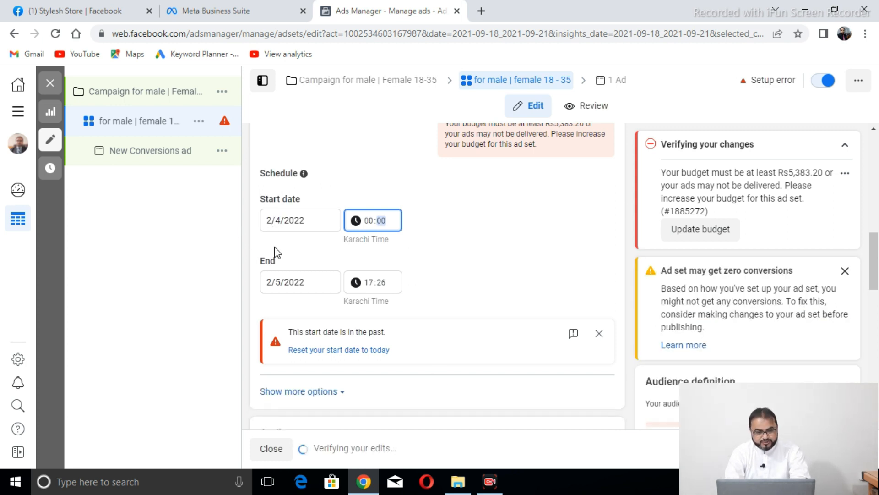
Set the ad set schedule's end to 6/5/2022 at 00:00
click(274, 282)
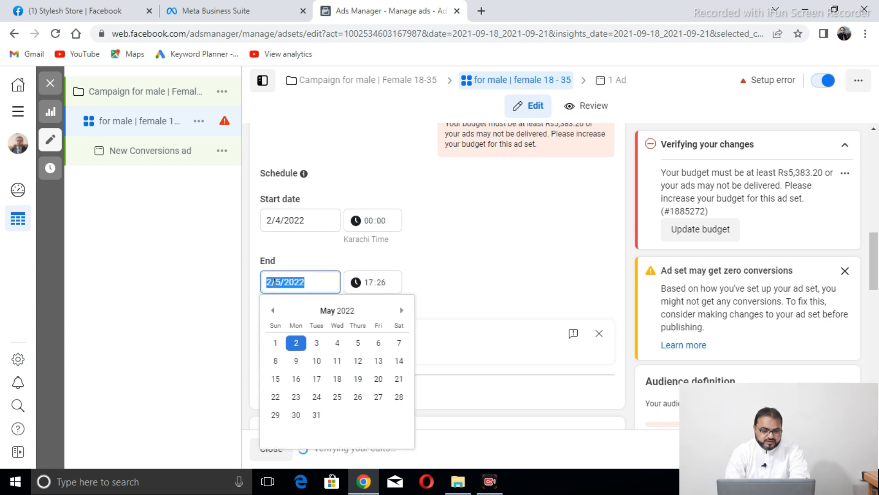
click(358, 344)
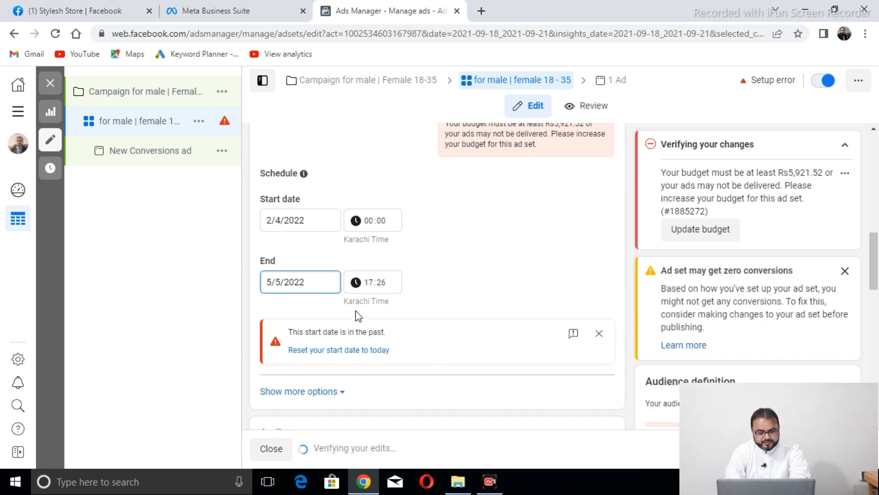
click(271, 283)
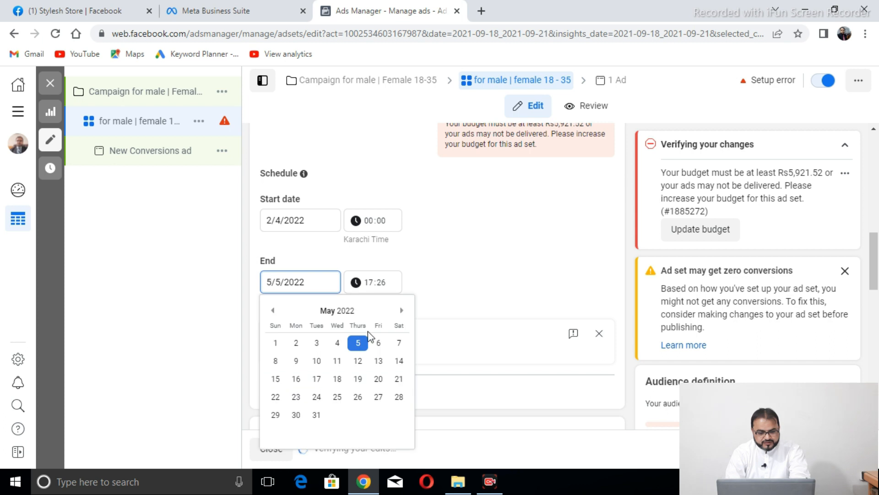
click(376, 340)
click(369, 283)
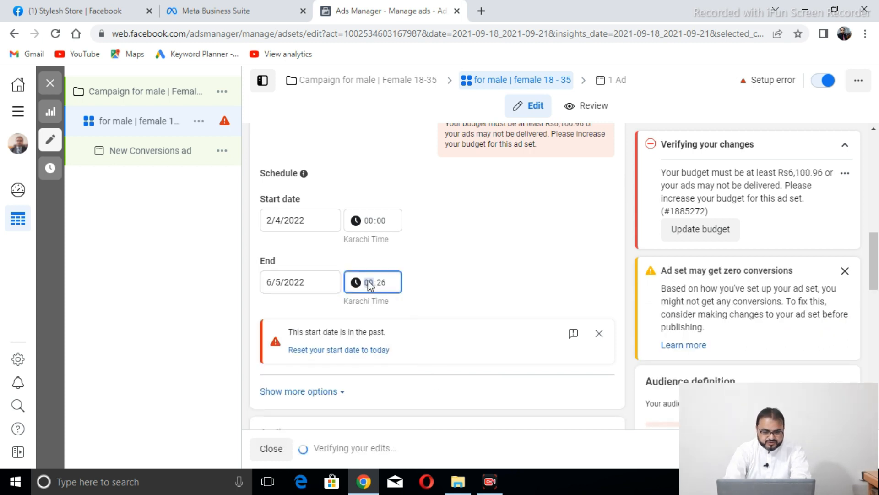
click(380, 283)
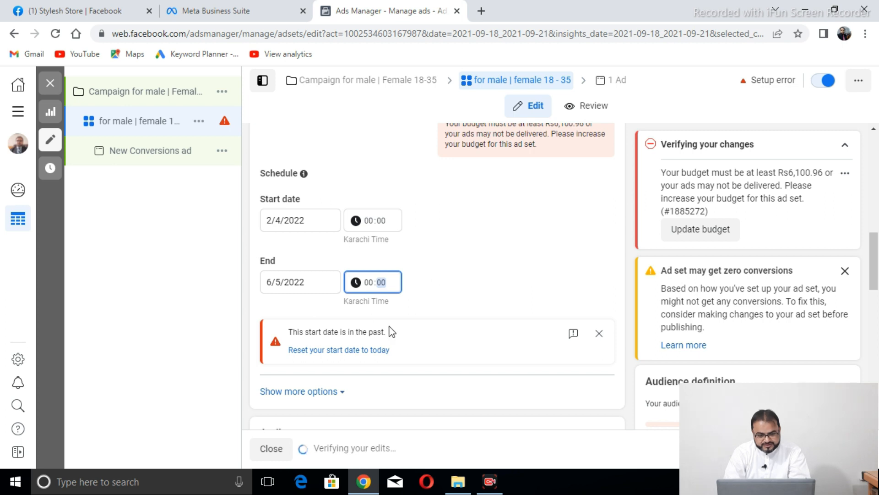
Set the ad set's start date to 3/4/2022 and end date to 8/4/2022, and reveal the additional schedule options
click(291, 281)
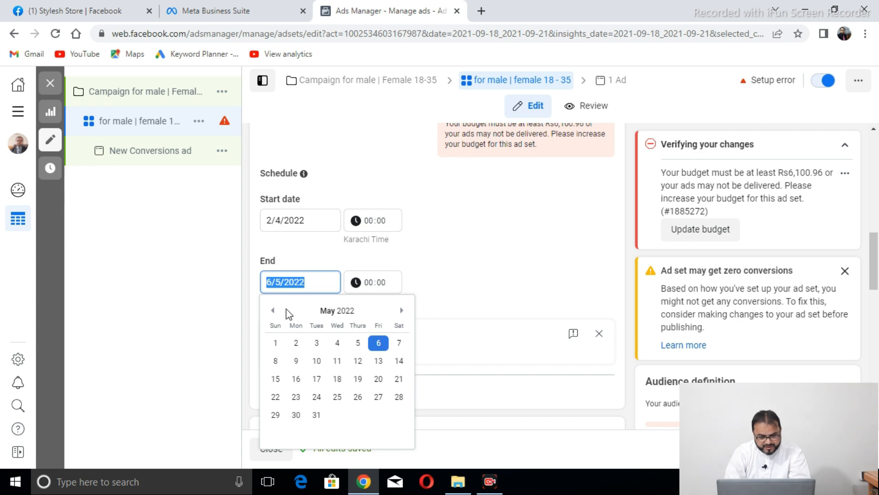
click(274, 310)
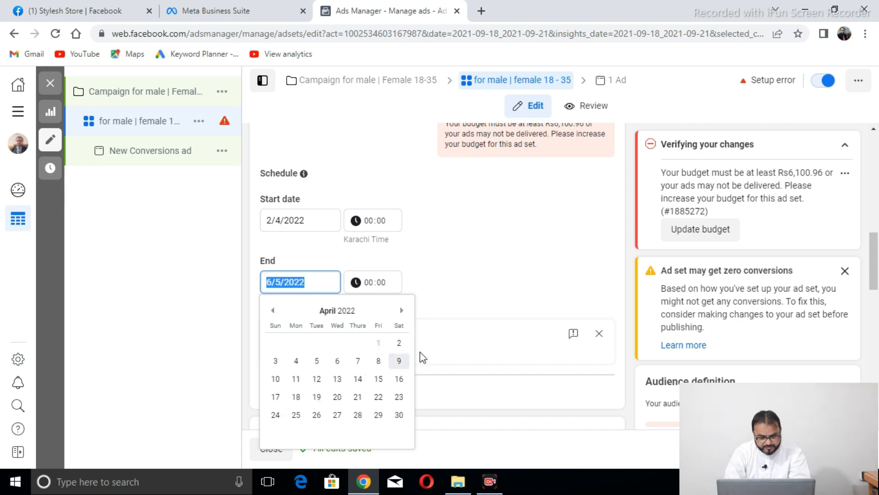
click(336, 362)
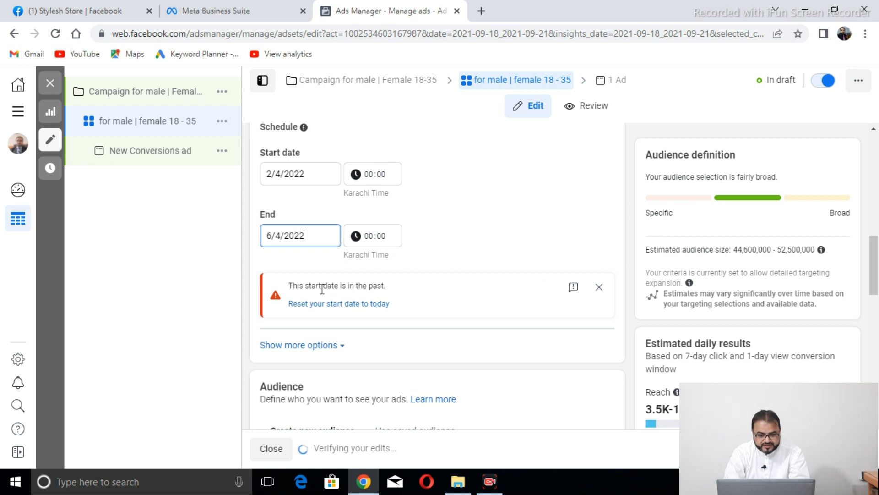
click(272, 172)
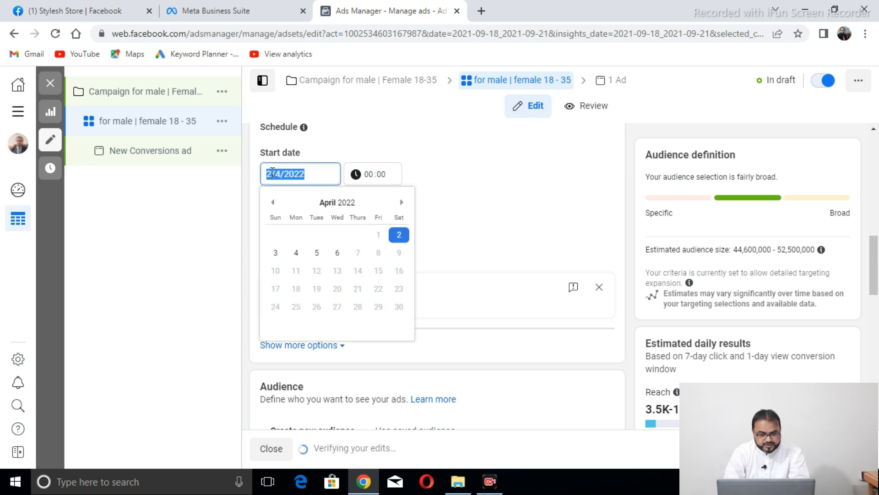
click(274, 252)
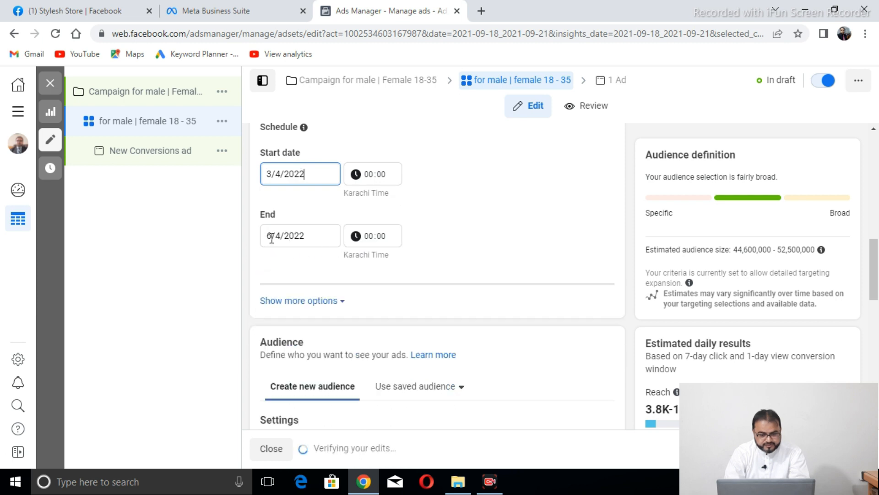
click(272, 235)
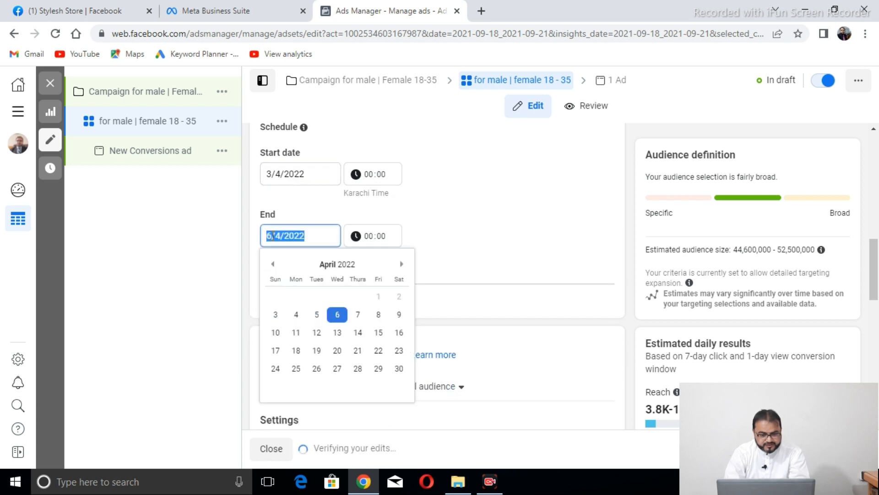
click(379, 316)
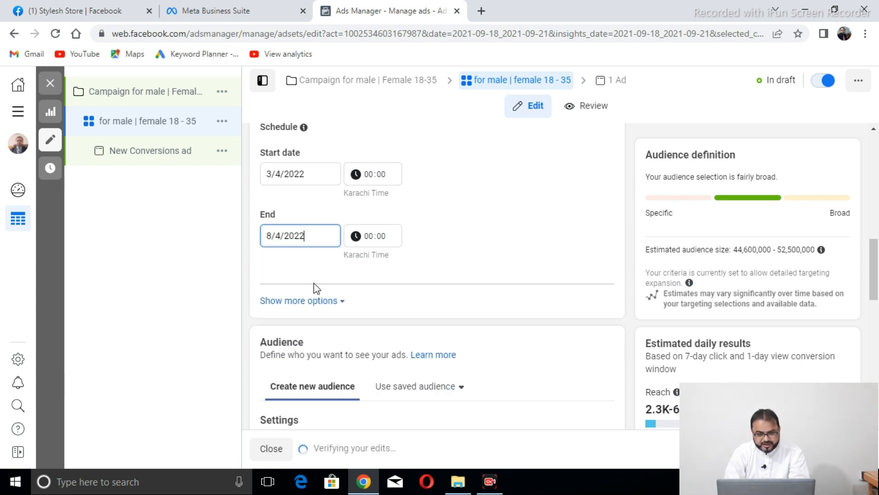
click(344, 303)
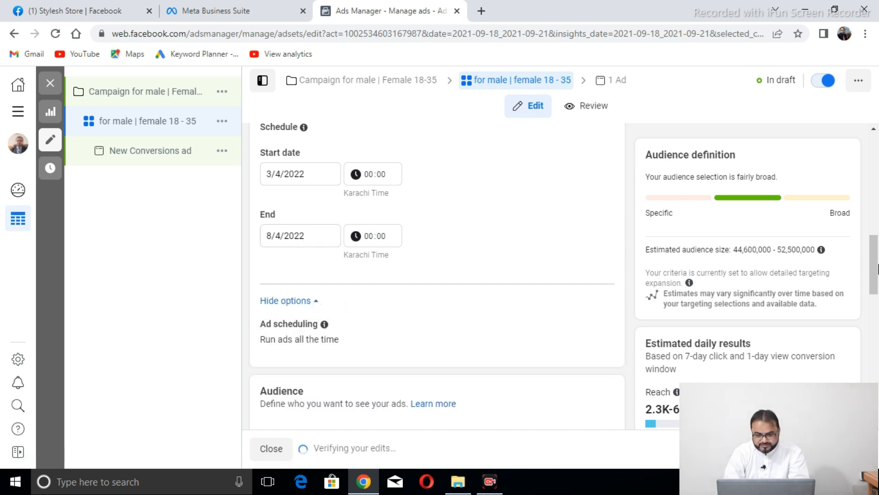
Edit the new audience's locations, replacing Pakistan with the city Karachi, Sindh, Pakistan
drag(877, 269, 878, 313)
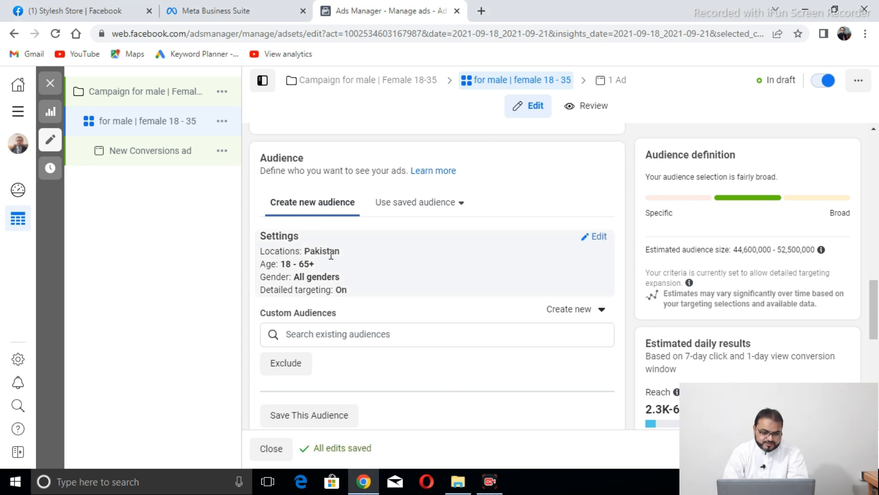
click(600, 237)
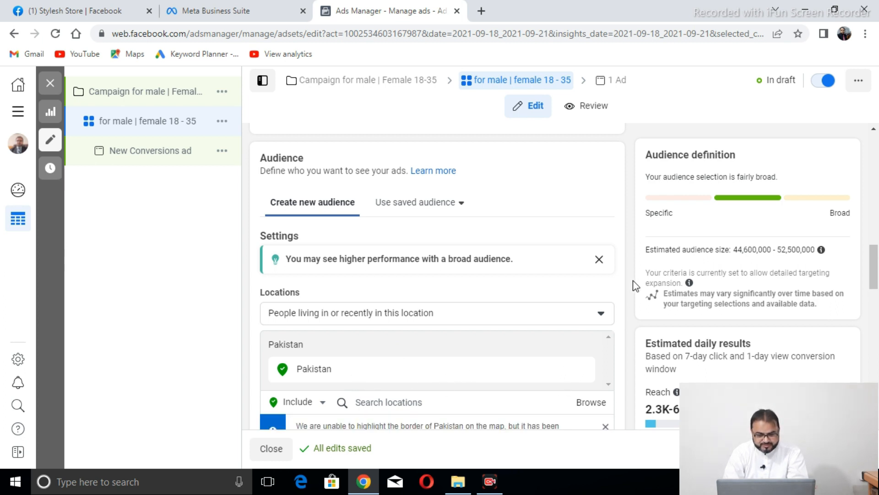
scroll(876, 270, down, 3)
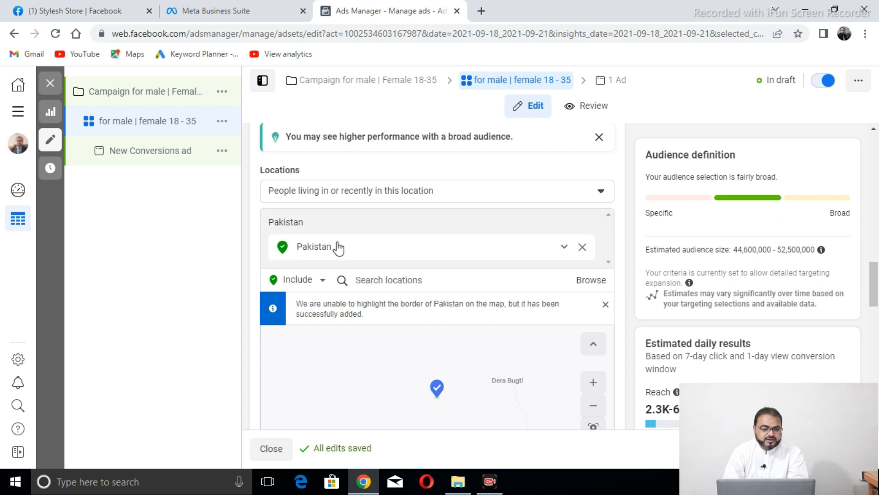
click(582, 248)
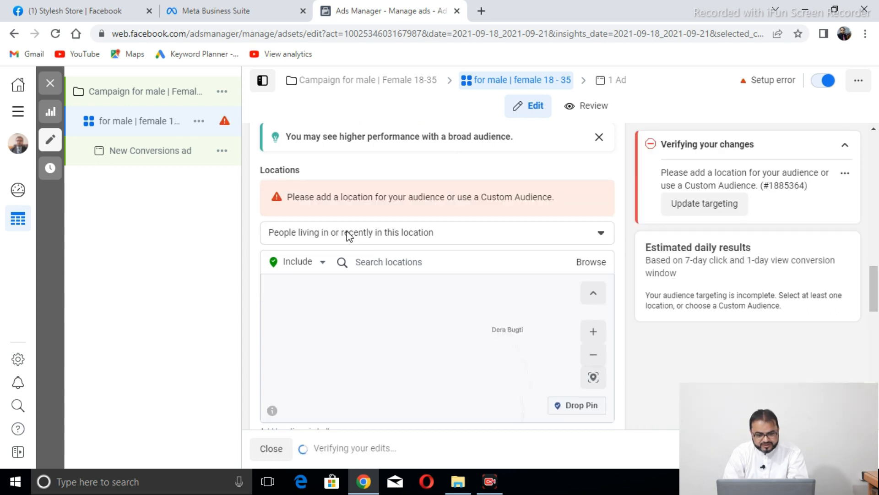
click(349, 233)
click(349, 235)
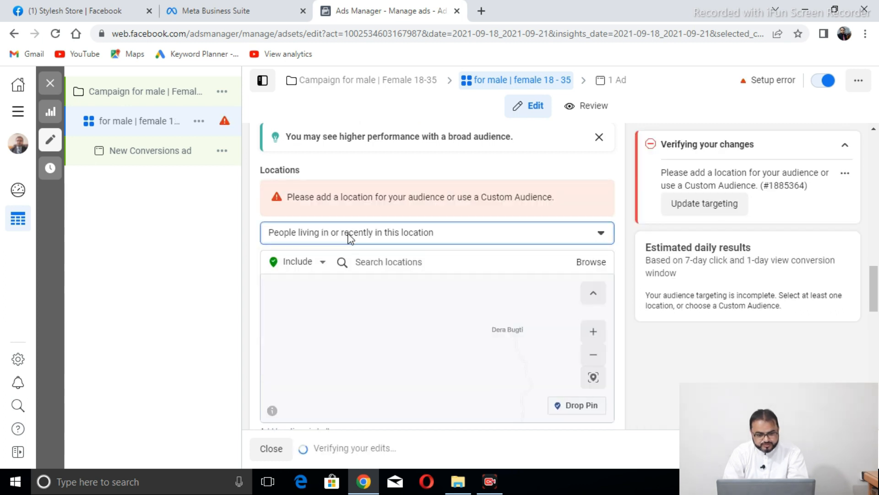
click(364, 264)
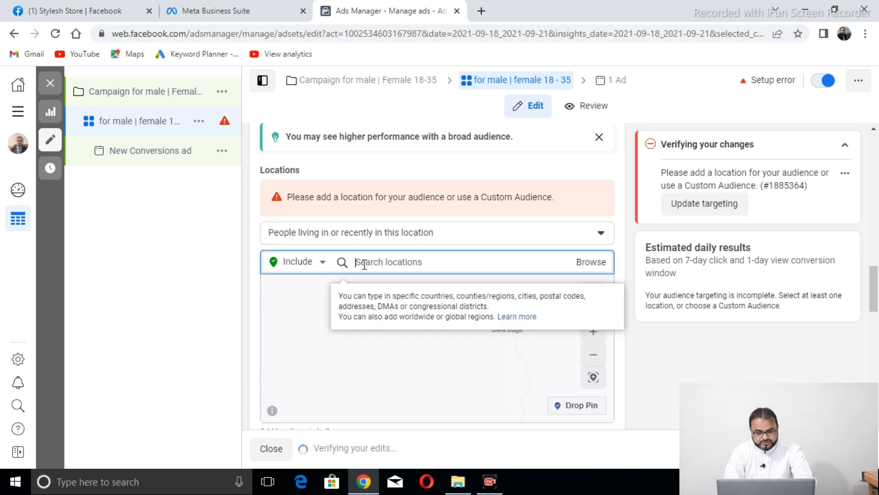
text(karachi)
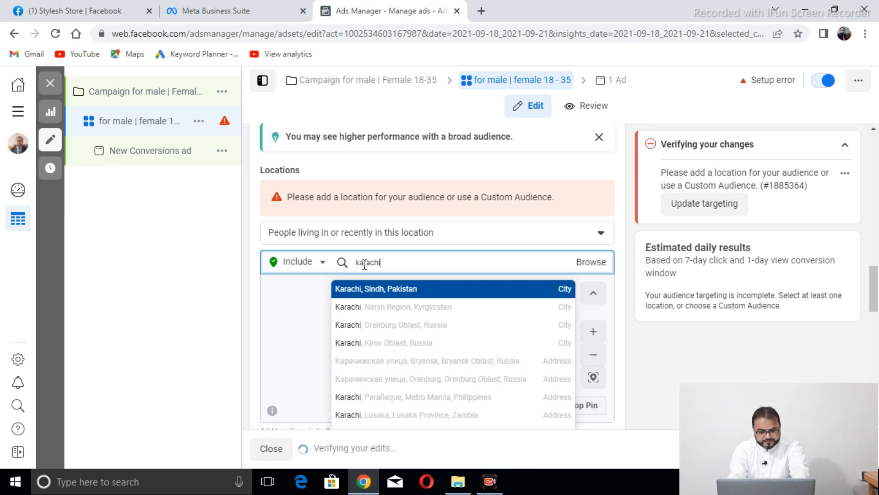
key(Return)
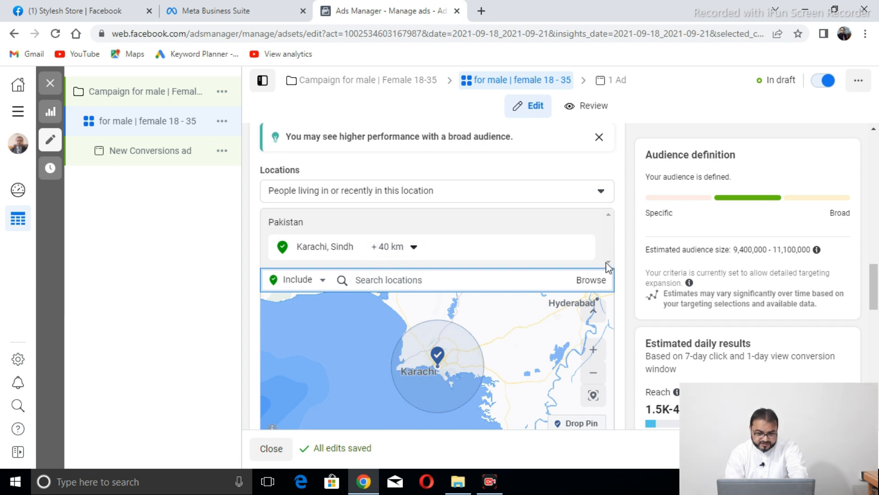
Set the audience's maximum age to 35 and open the gender setting for editing
drag(876, 299, 876, 331)
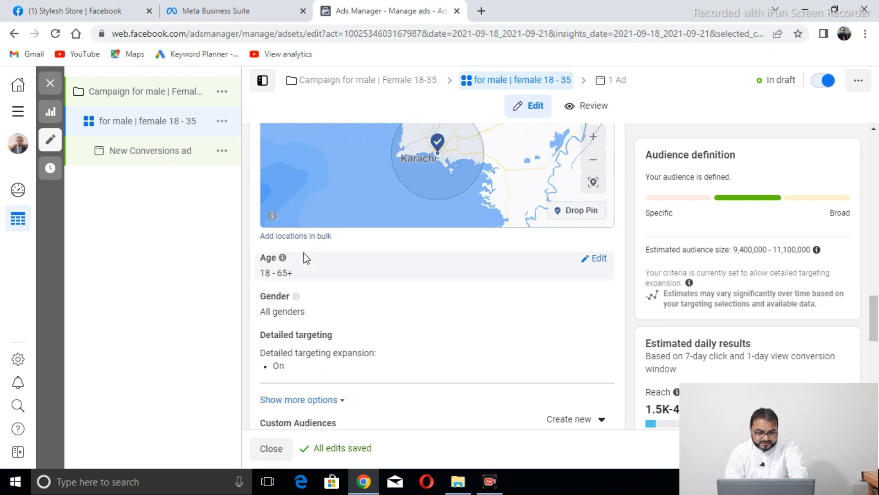
click(598, 259)
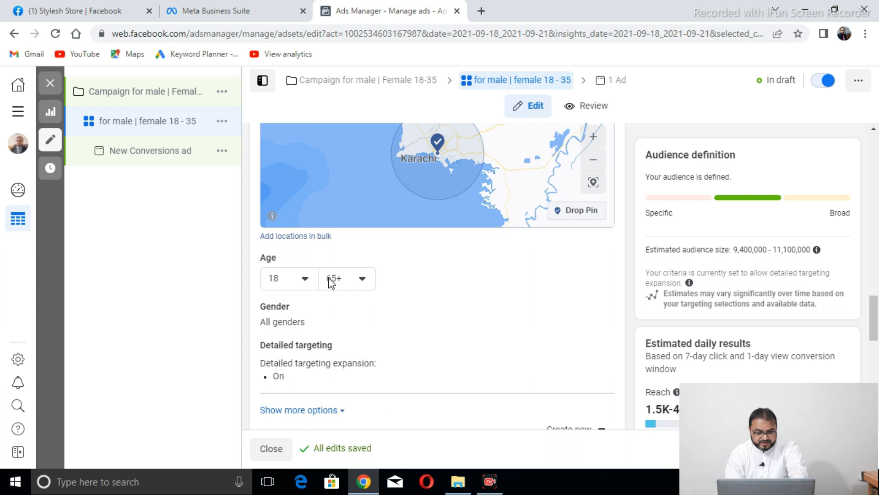
click(362, 279)
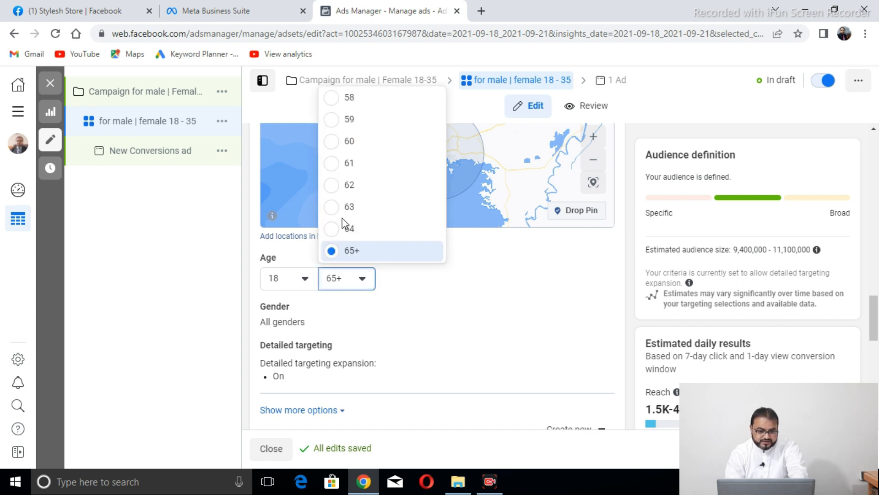
scroll(398, 223, up, 7)
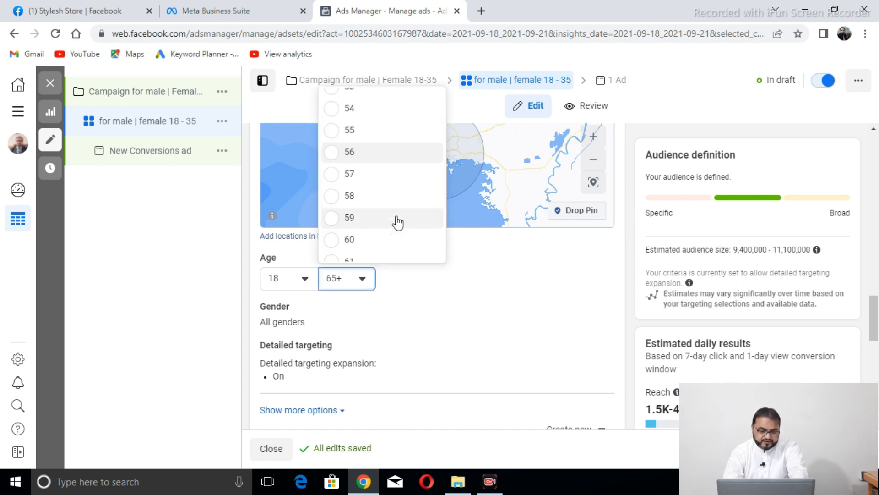
scroll(398, 222, up, 5)
scroll(397, 222, up, 2)
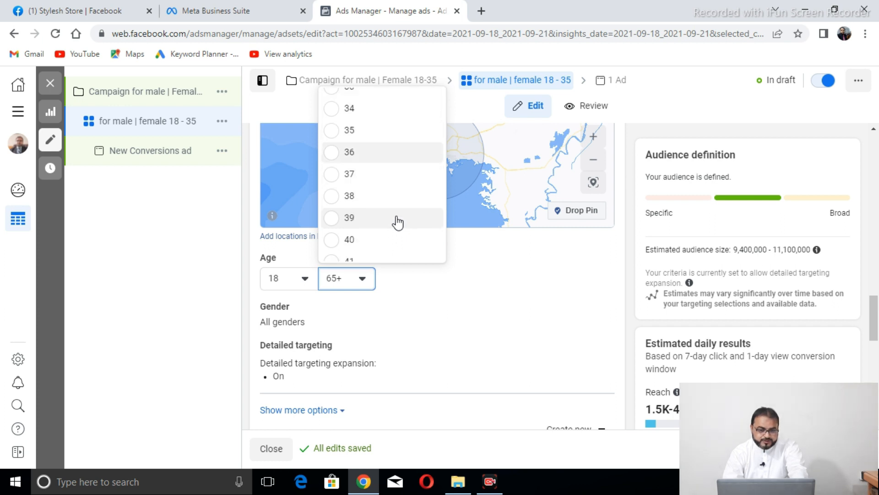
key(Return)
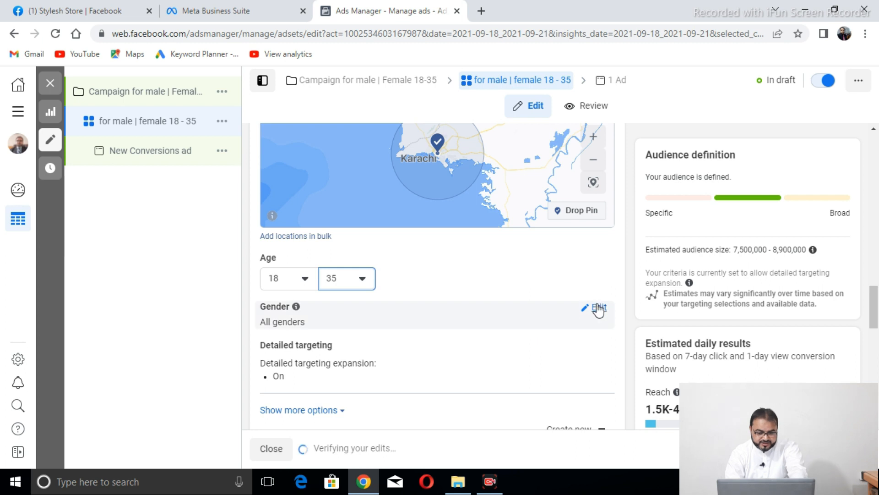
click(598, 308)
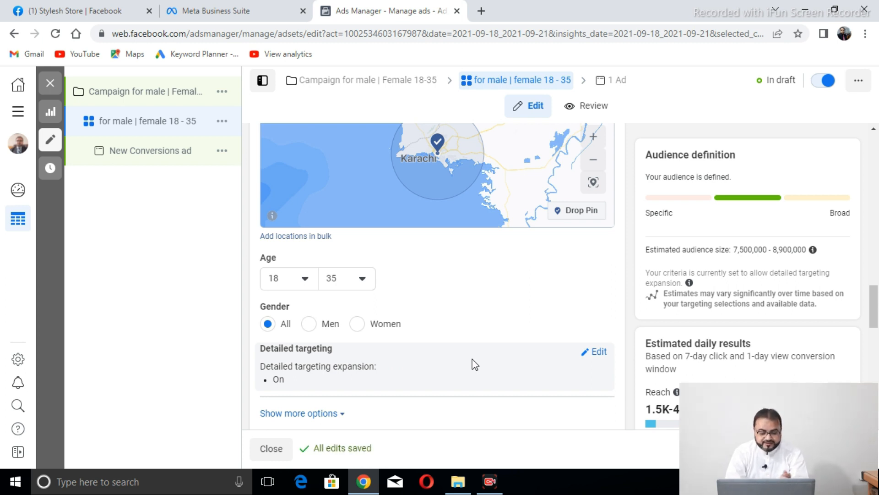
Edit the detailed targeting to include people interested in Home Decore and Home appliances
click(600, 354)
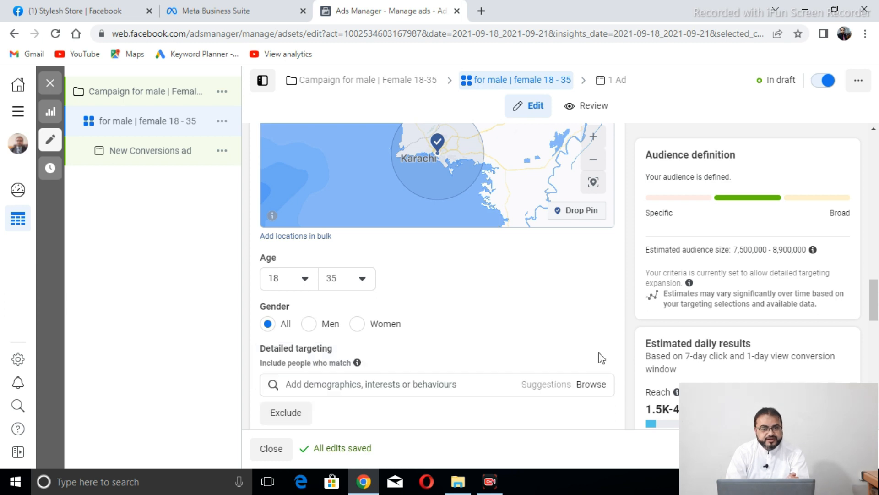
click(379, 384)
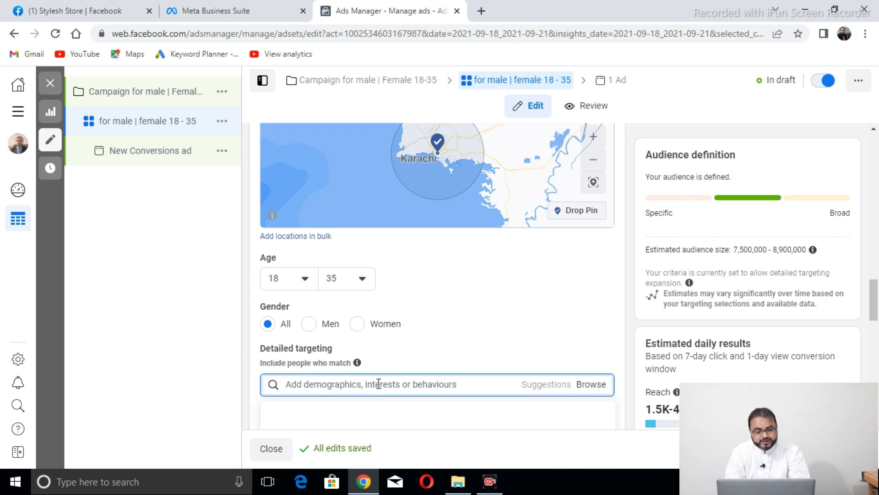
text(home decore)
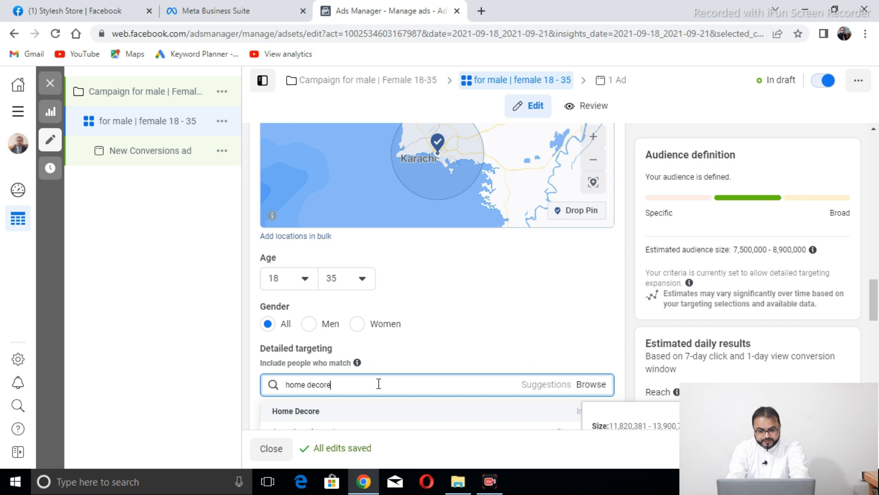
drag(875, 289, 875, 308)
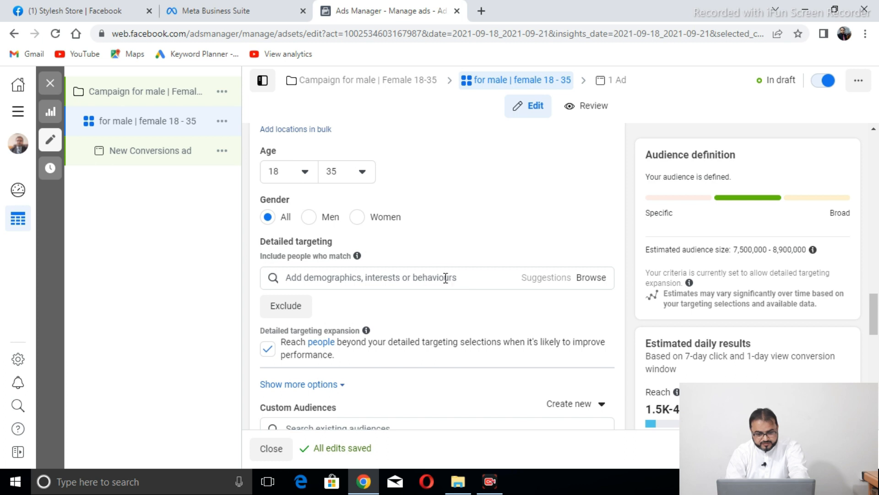
click(446, 277)
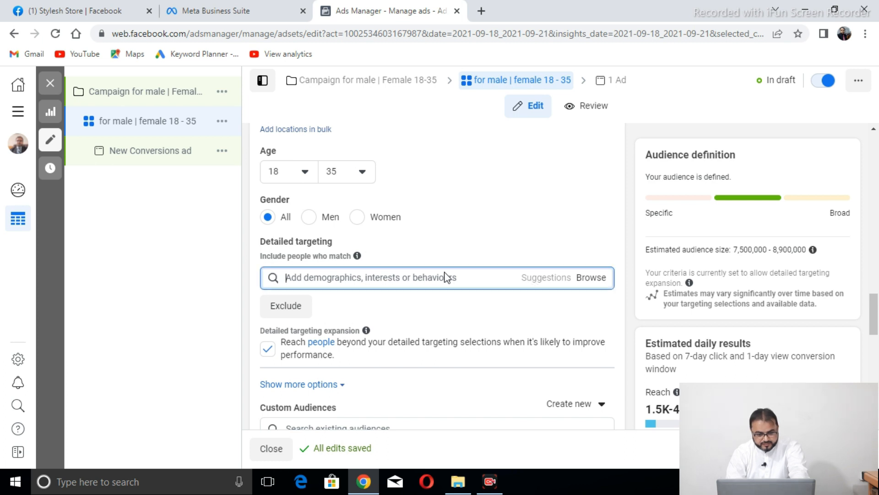
text(o)
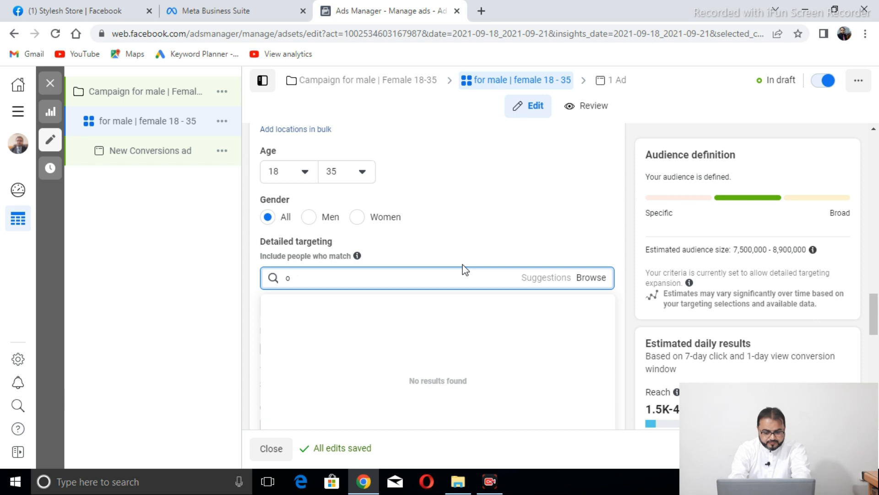
key(BackSpace)
text(home decore)
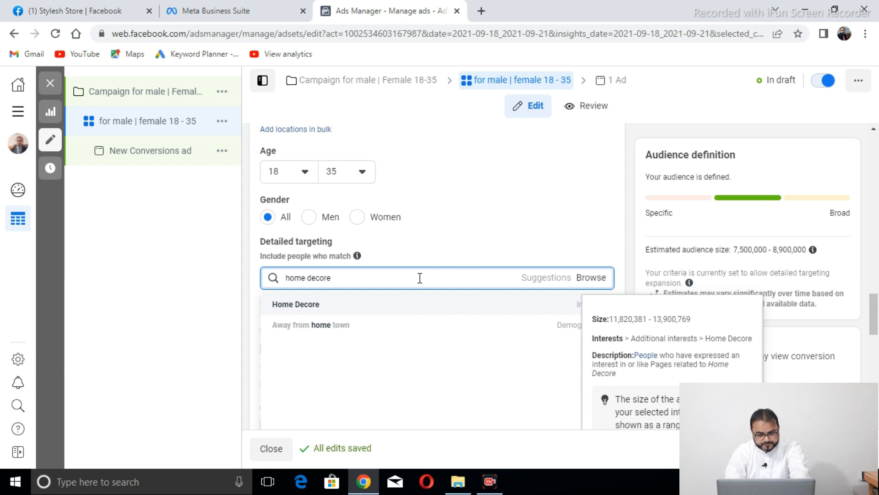
click(368, 304)
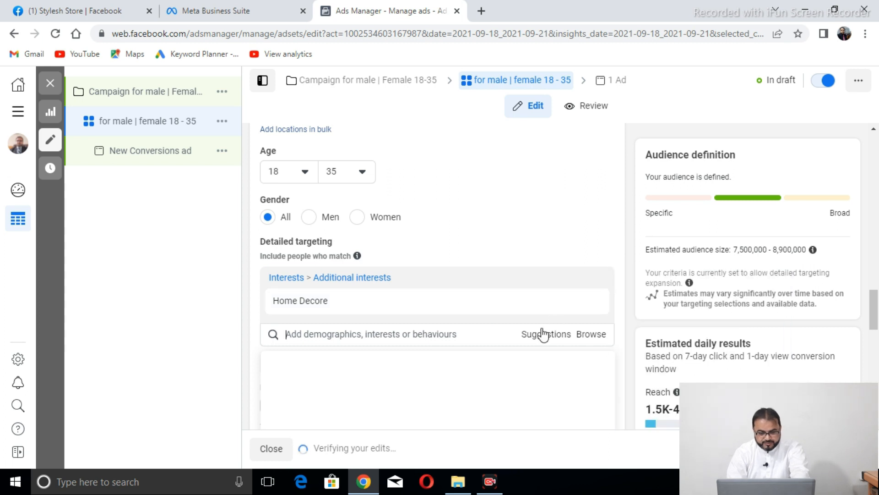
text(home)
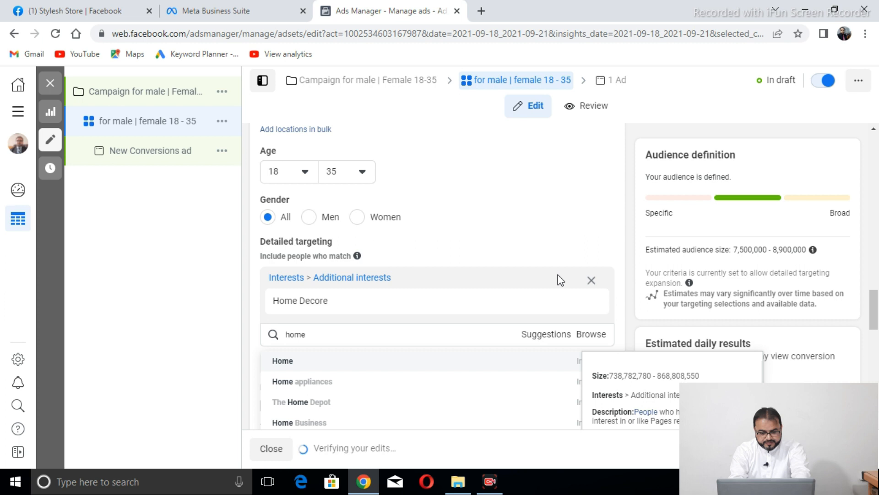
click(366, 382)
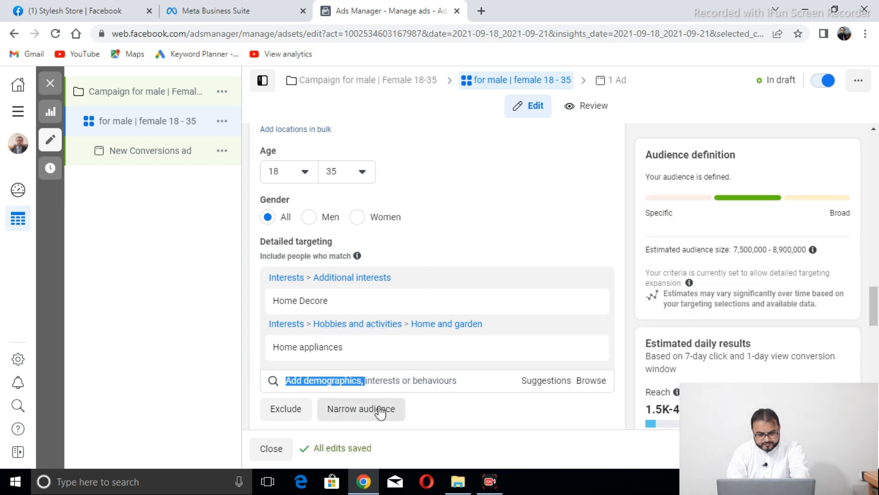
Search the detailed targeting options for "home and garden"
click(459, 382)
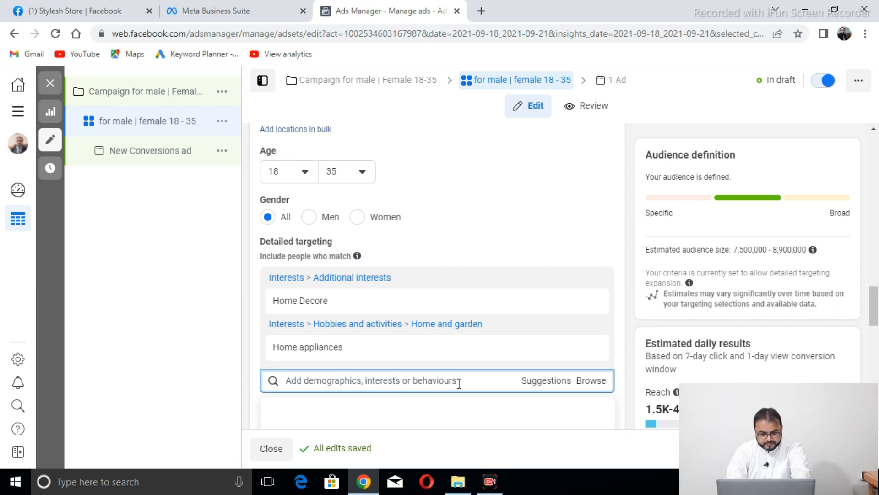
text(home and garden)
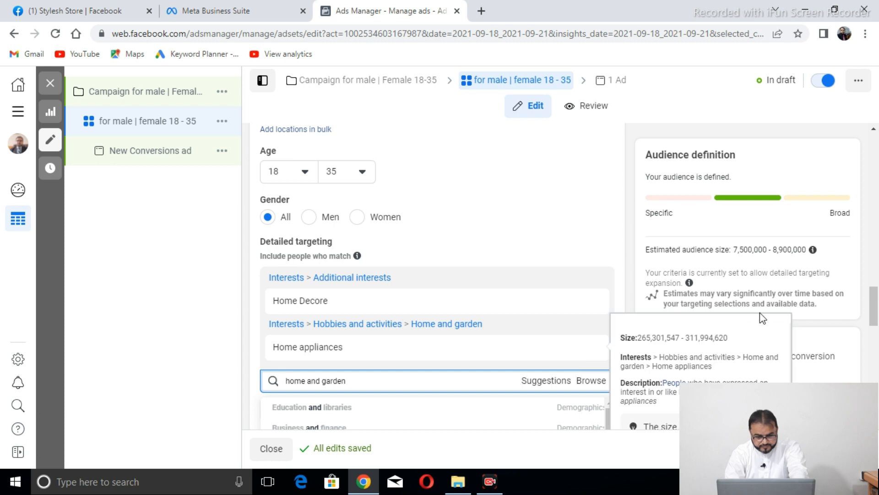
drag(874, 303, 874, 323)
mouse_move(366, 279)
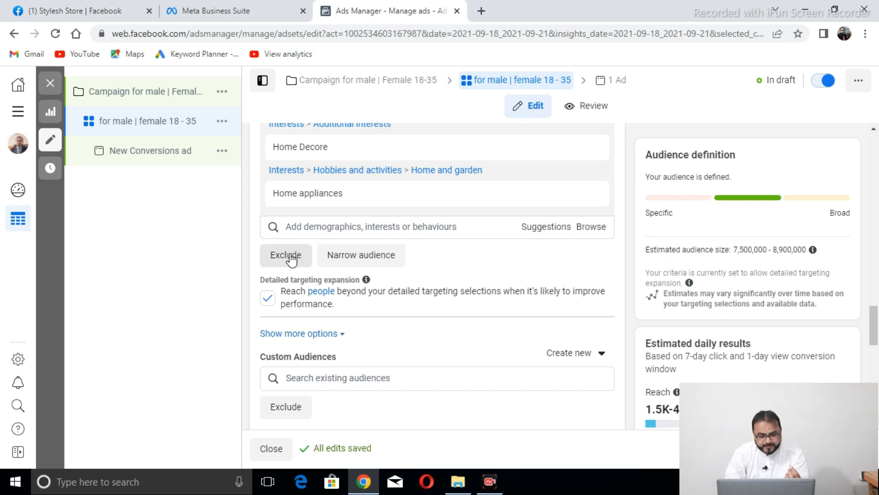
Narrow the audience with an empty must-also-match condition, and turn off detailed targeting expansion
click(339, 255)
mouse_move(339, 249)
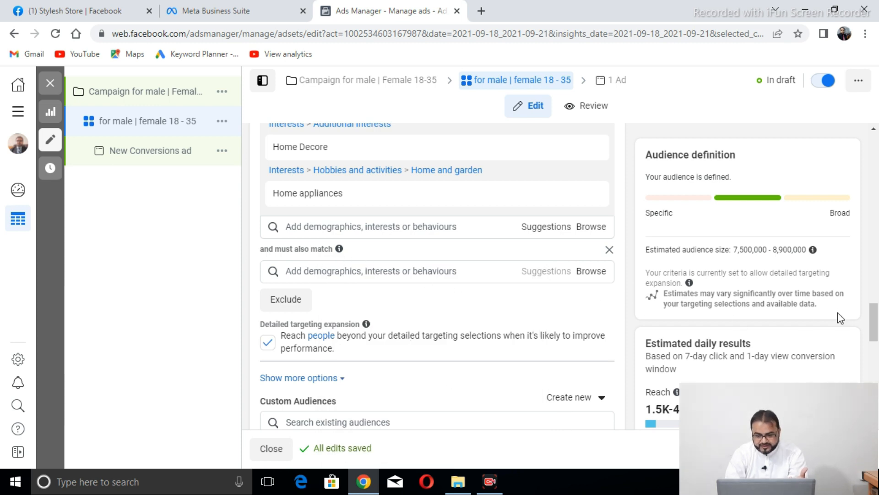
drag(873, 321, 877, 347)
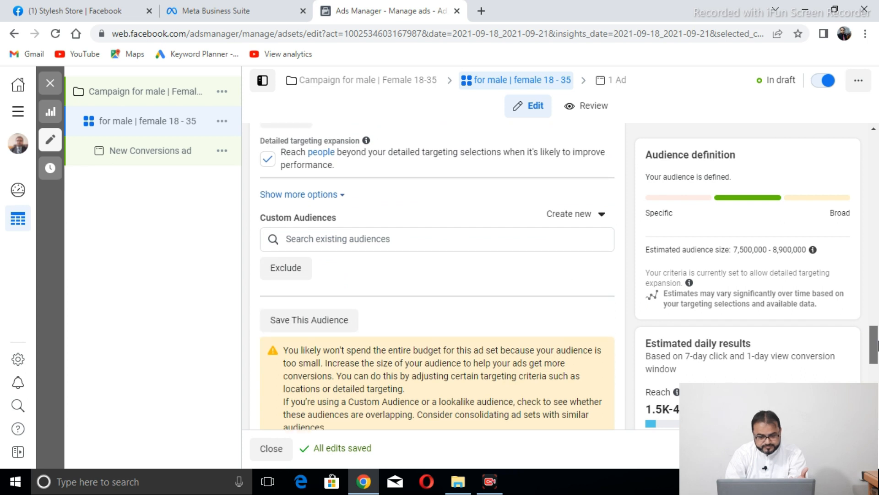
scroll(585, 324, up, 4)
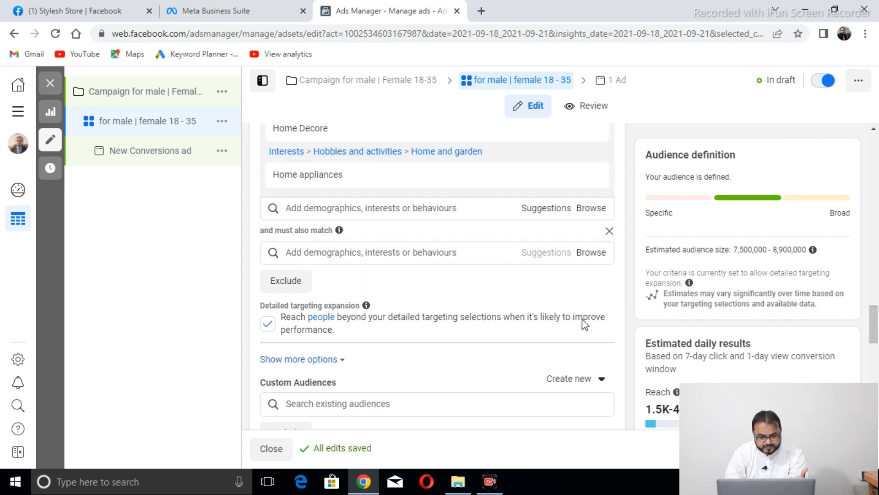
click(268, 325)
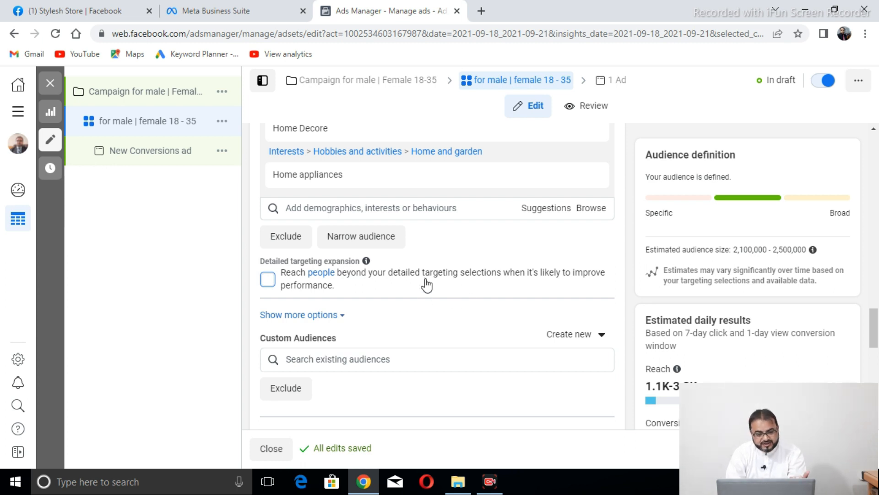
Reduce the radius around the Karachi, Sindh location to 17 km
drag(873, 330, 877, 268)
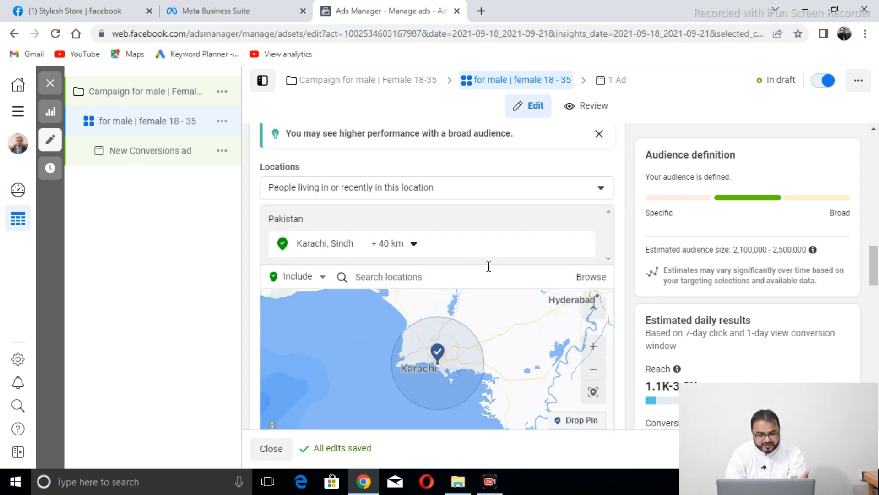
click(413, 246)
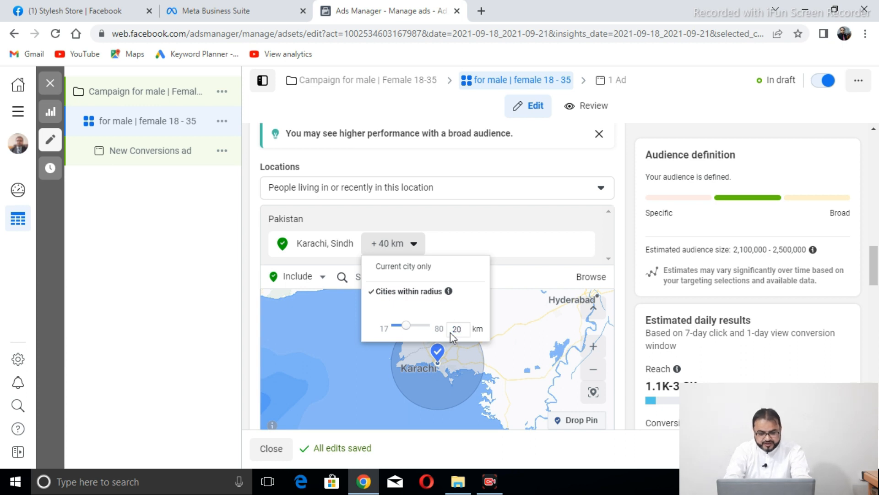
key(Return)
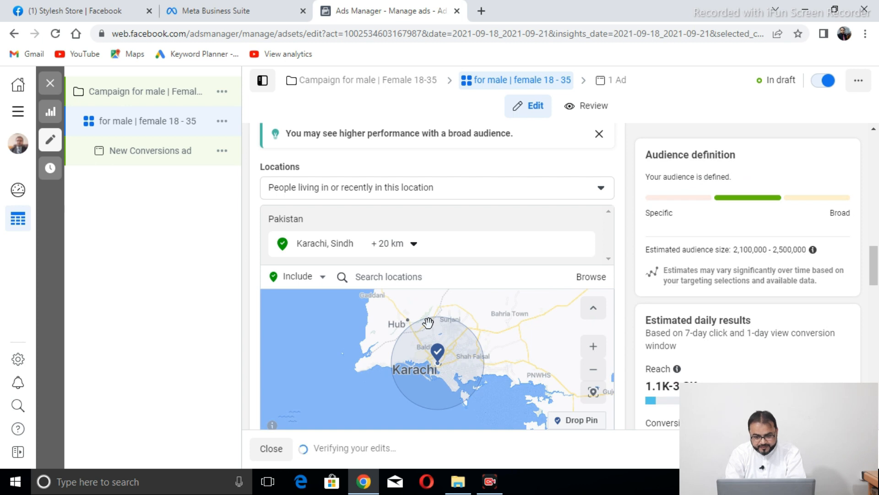
click(412, 248)
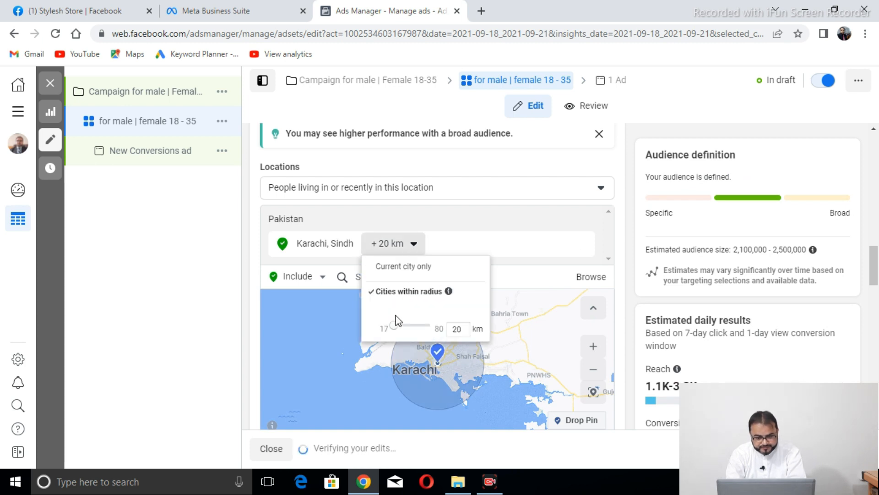
drag(395, 327, 392, 327)
click(417, 315)
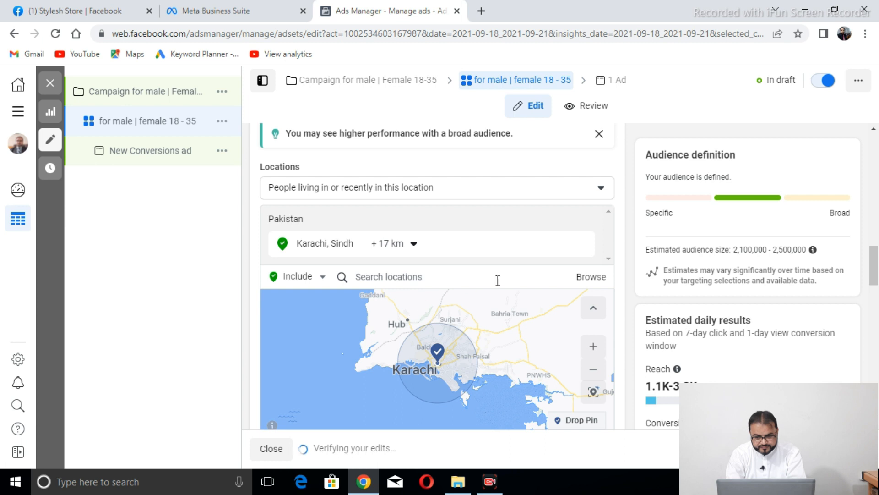
Switch the ad set to manual placements and exclude the Audience Network platform
drag(875, 266, 877, 381)
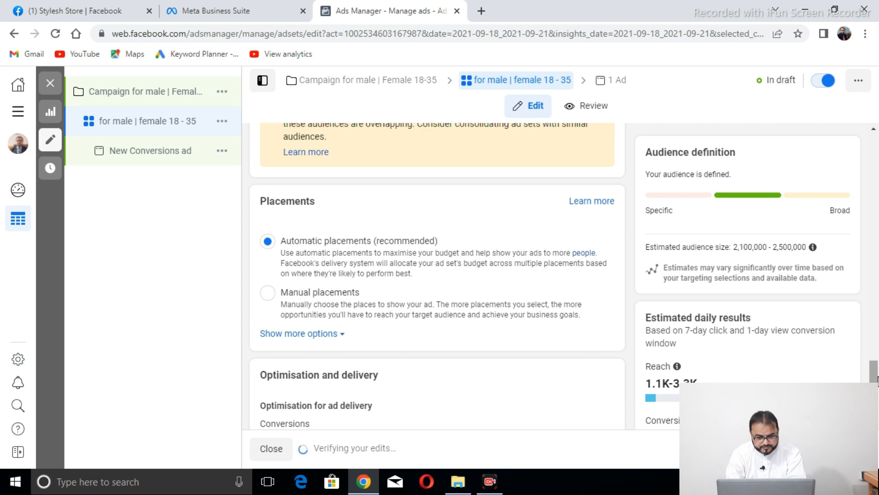
click(292, 295)
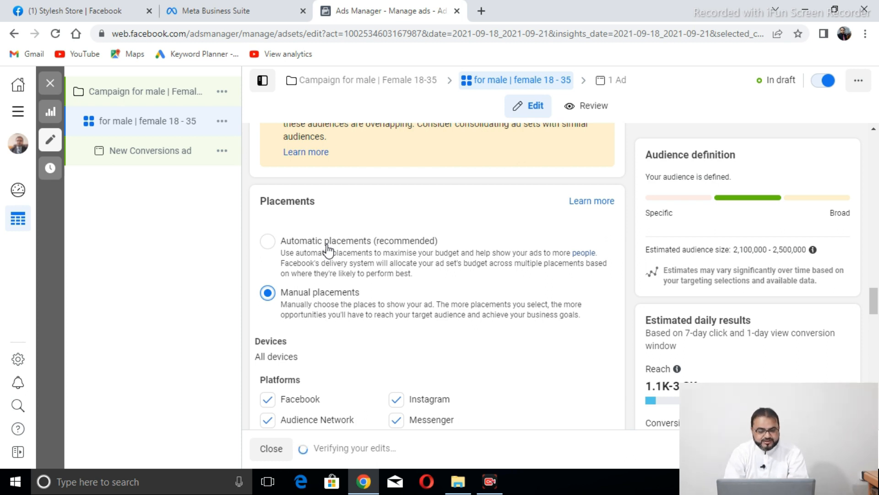
drag(874, 301, 875, 320)
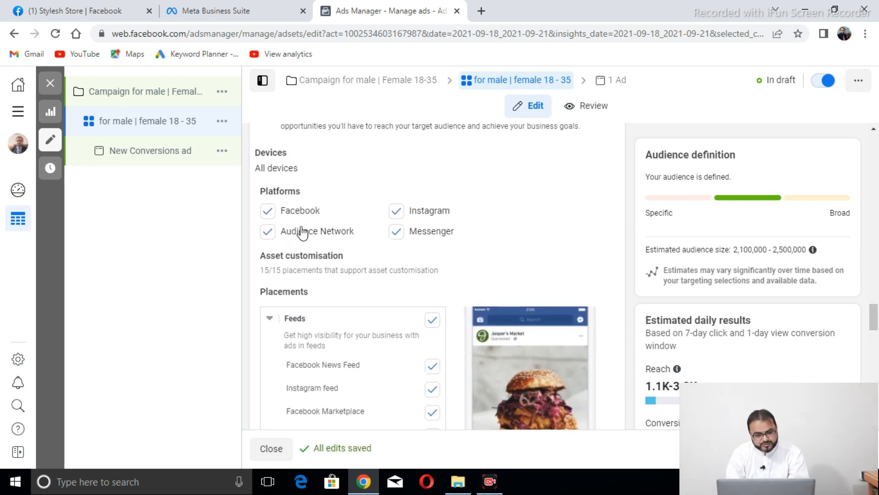
click(287, 235)
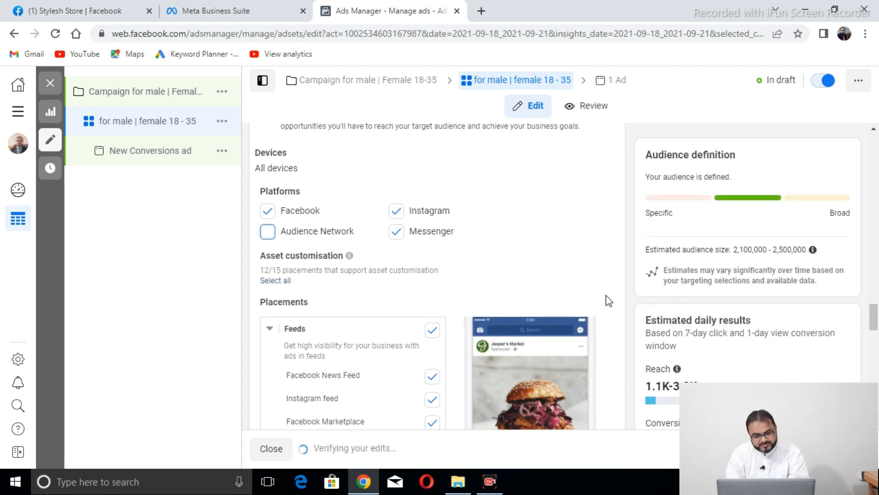
Remove Facebook Marketplace, Facebook video feeds and Instagram Explore from the Feeds placements
scroll(873, 340, down, 1)
scroll(873, 340, down, 2)
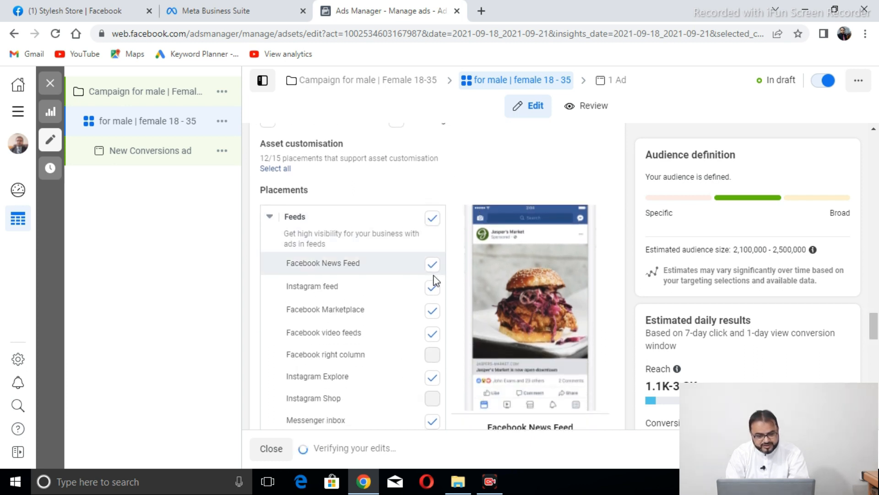
click(433, 312)
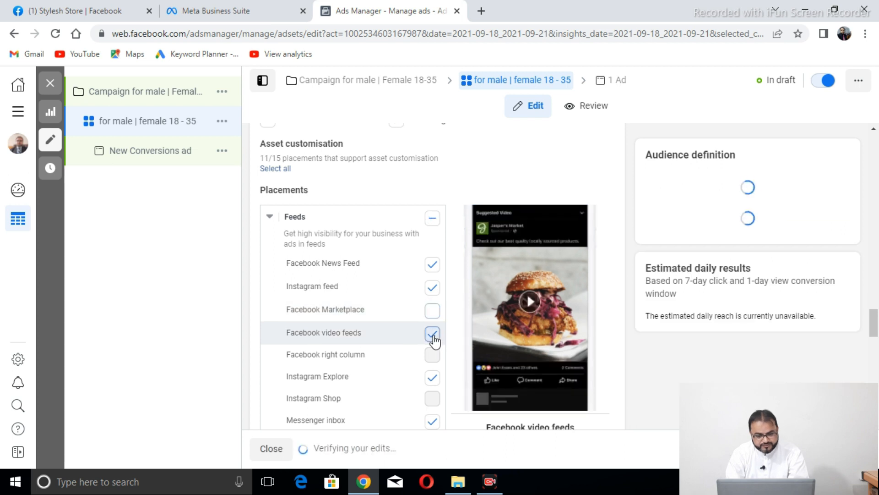
click(433, 337)
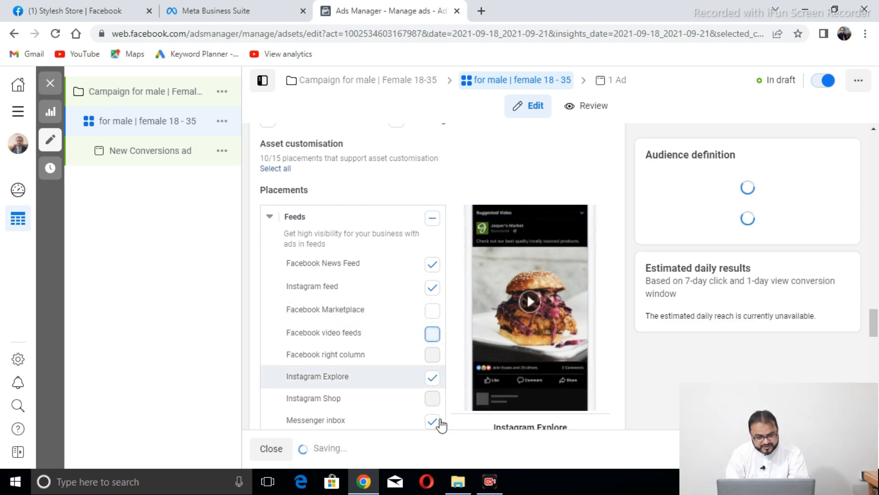
click(433, 384)
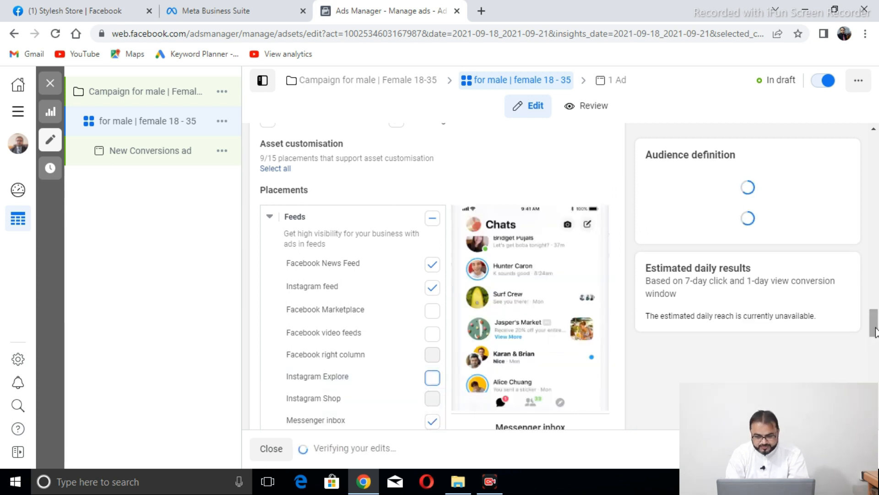
Remove the Facebook in-stream videos and Facebook Instant Articles placements from the ad set
drag(874, 336, 874, 359)
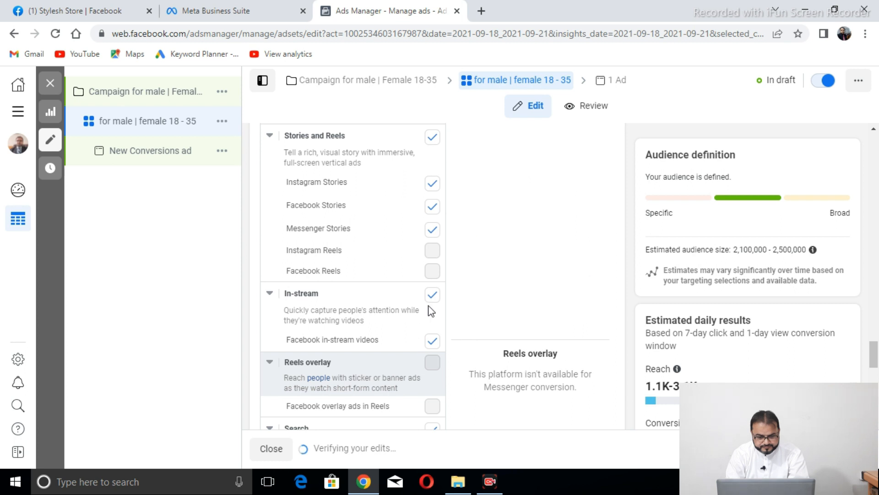
click(433, 341)
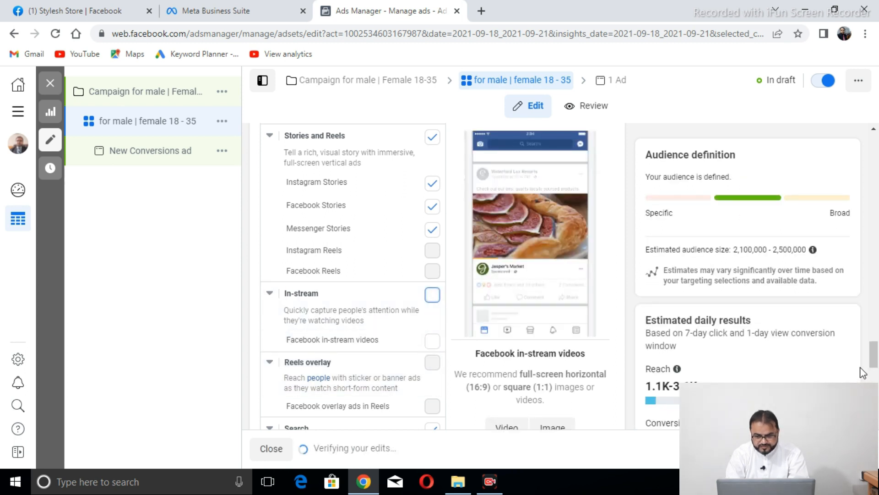
drag(873, 361, 874, 379)
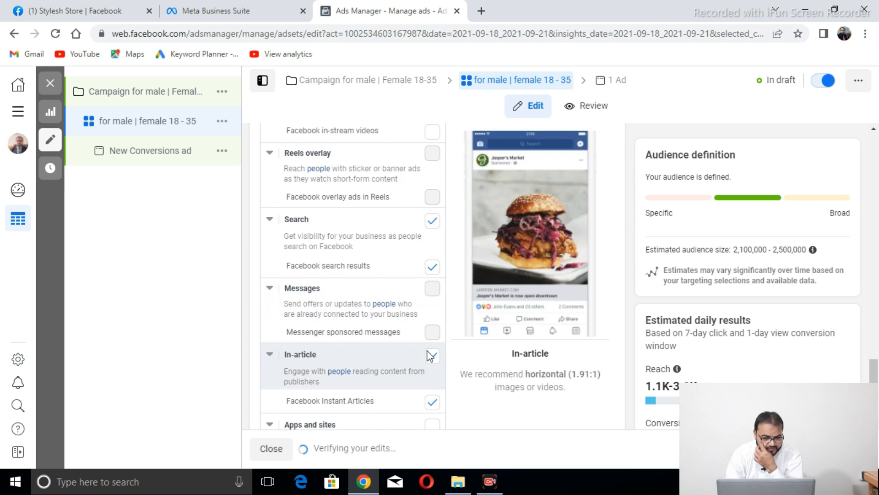
click(432, 402)
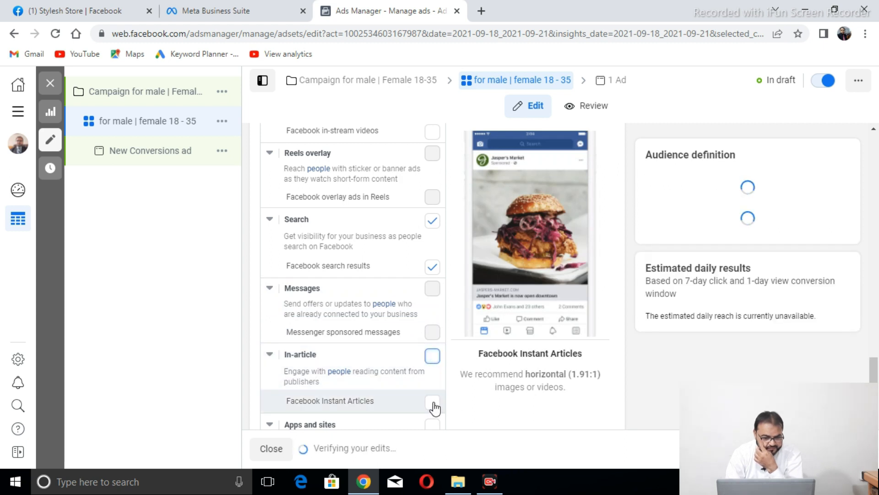
drag(874, 378, 876, 239)
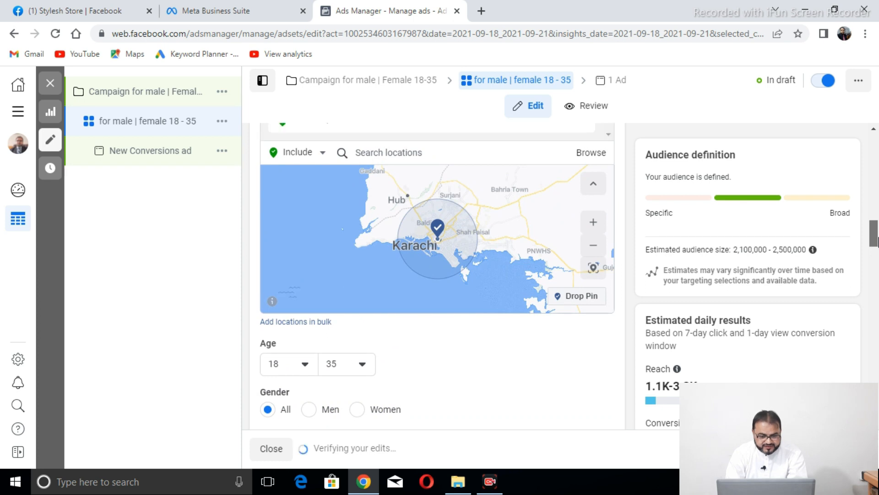
Set the audience's maximum age to 31 and review the ad set's placements and Optimisation and delivery sections
click(362, 365)
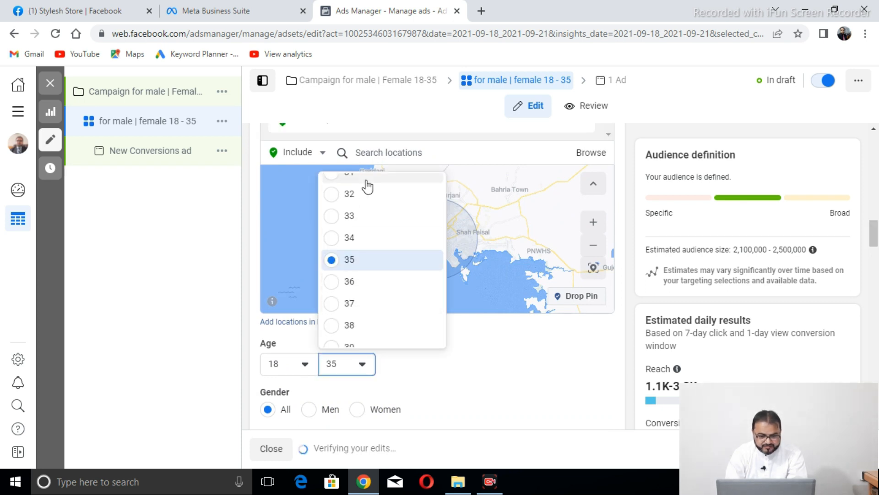
click(351, 177)
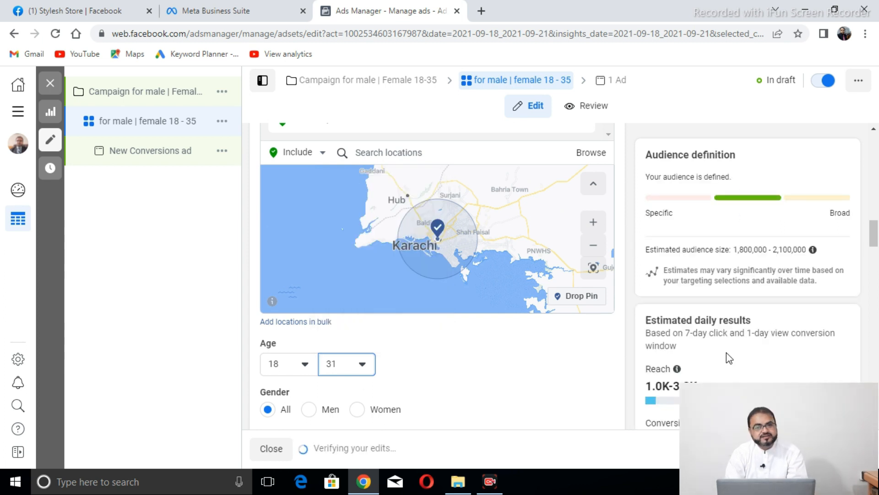
drag(875, 234, 876, 306)
scroll(875, 310, up, 1)
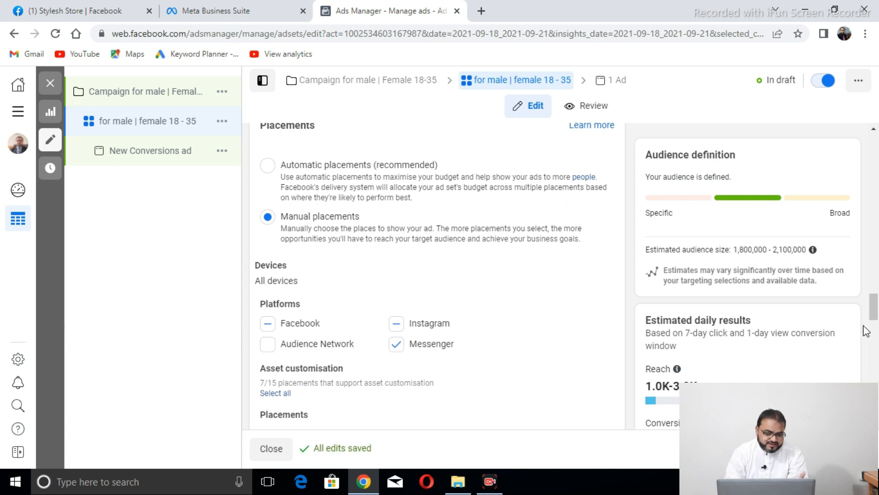
drag(875, 316, 876, 414)
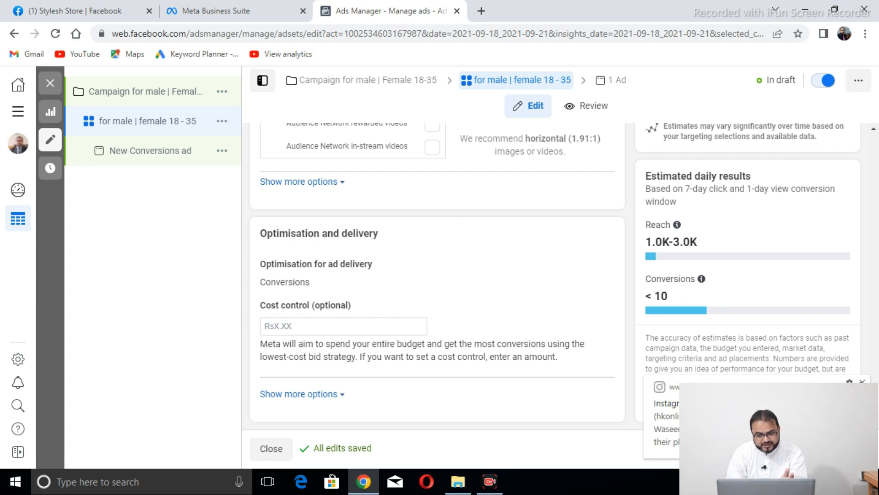
click(861, 381)
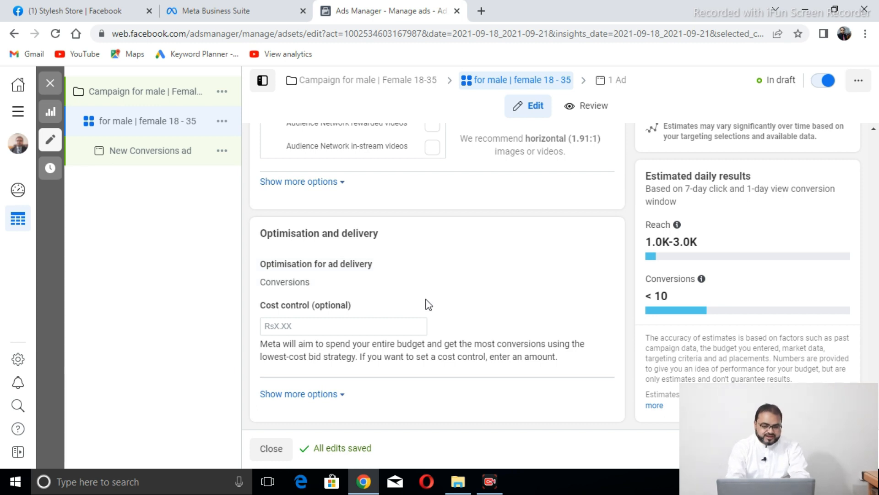
Replace the Karachi, Sindh target location with a pin dropped on Surjani, north of Karachi, on the map
drag(875, 414, 876, 231)
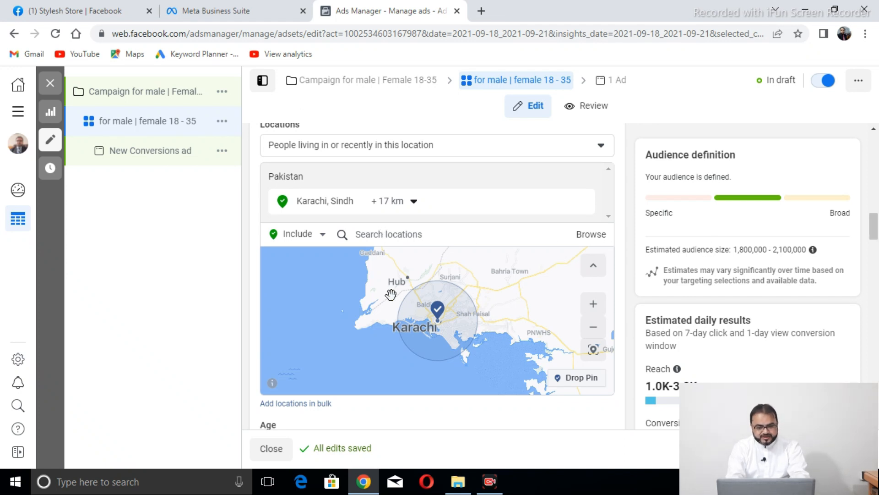
mouse_move(336, 210)
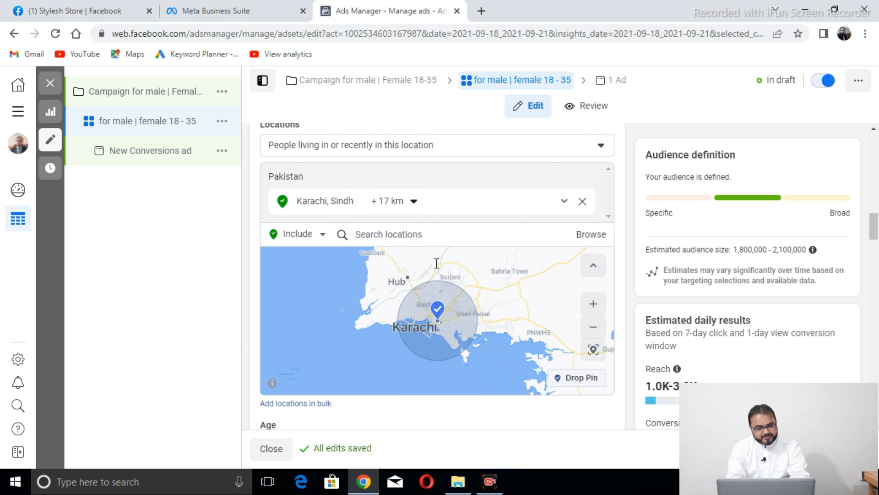
click(592, 350)
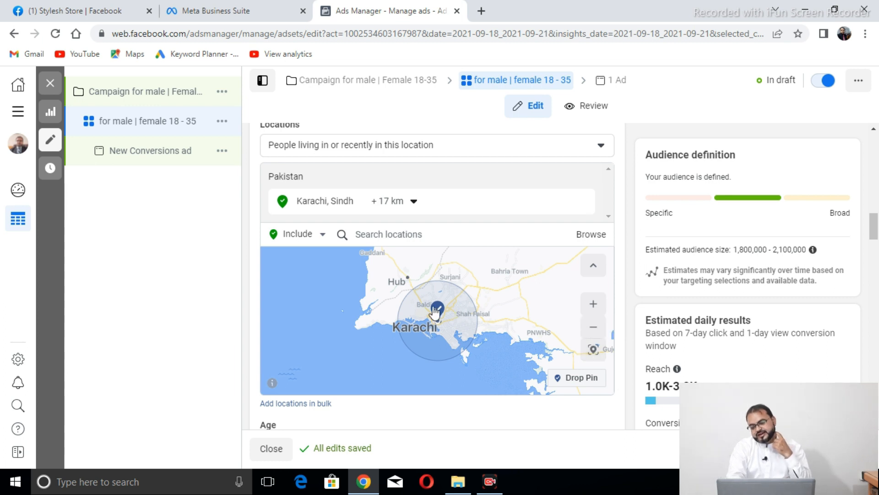
click(582, 378)
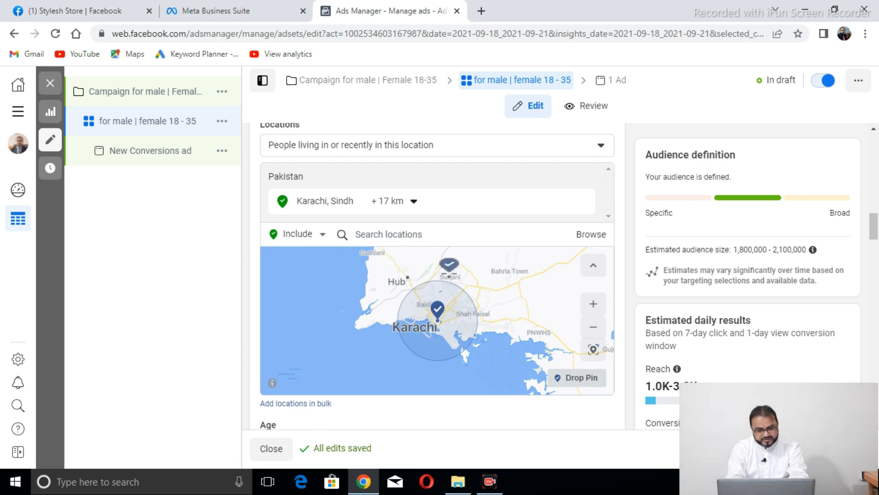
key(Escape)
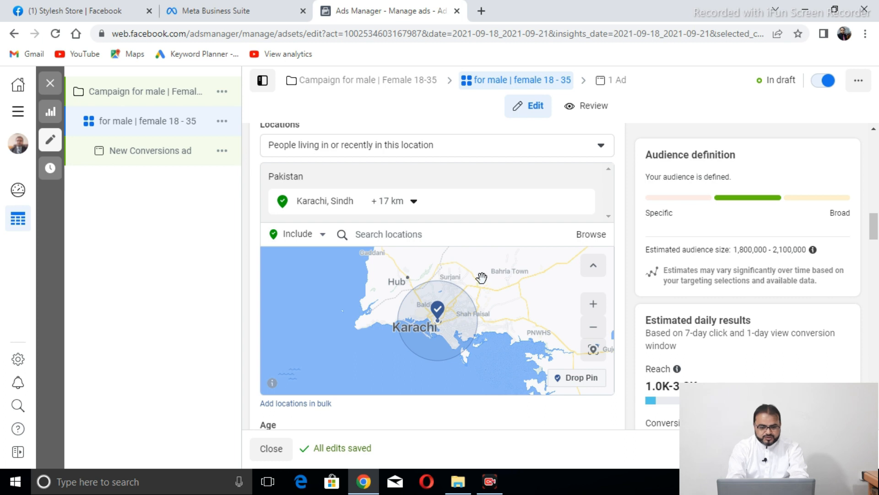
click(452, 281)
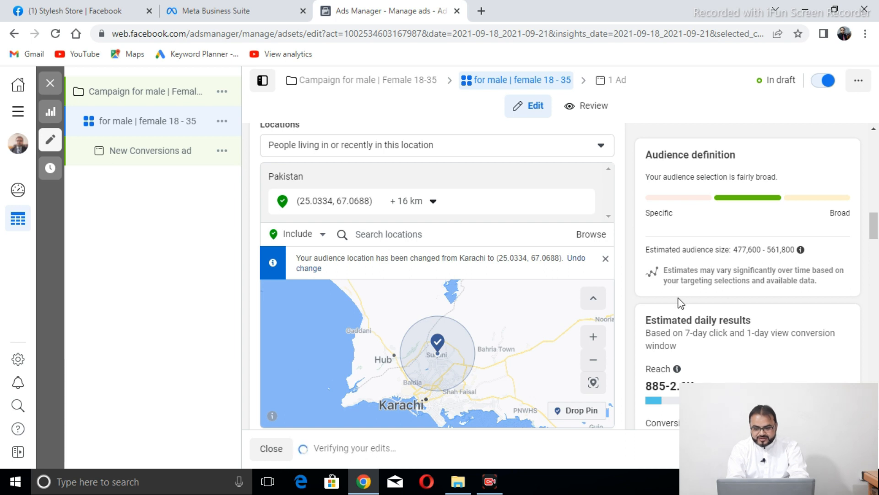
Try a 1 km and a 2 km radius around the dropped pin
click(433, 203)
drag(402, 241, 393, 244)
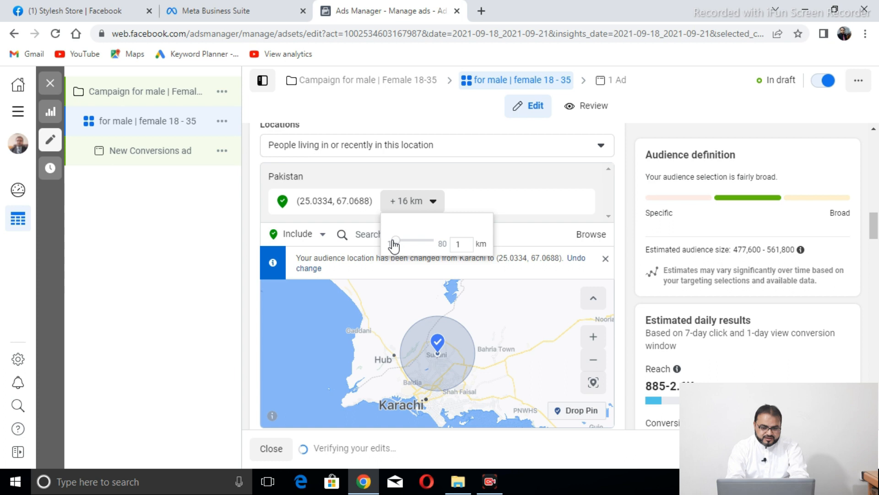
click(399, 236)
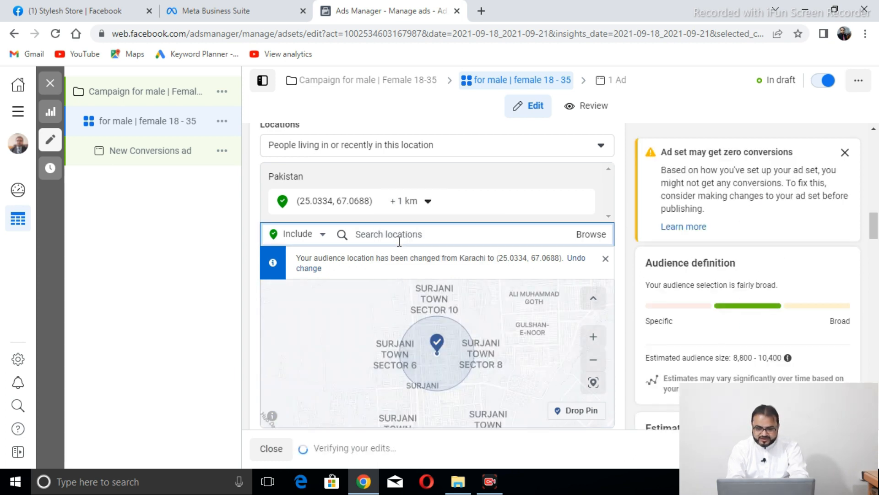
click(409, 202)
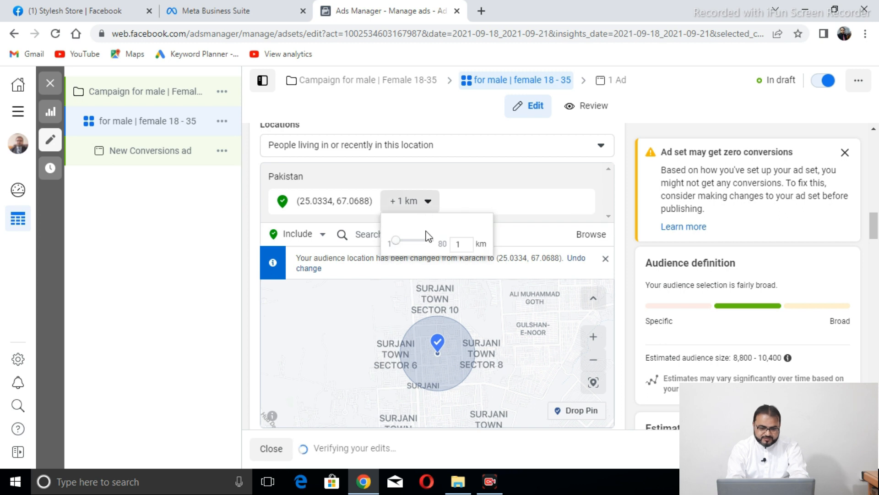
drag(402, 242, 400, 241)
click(403, 240)
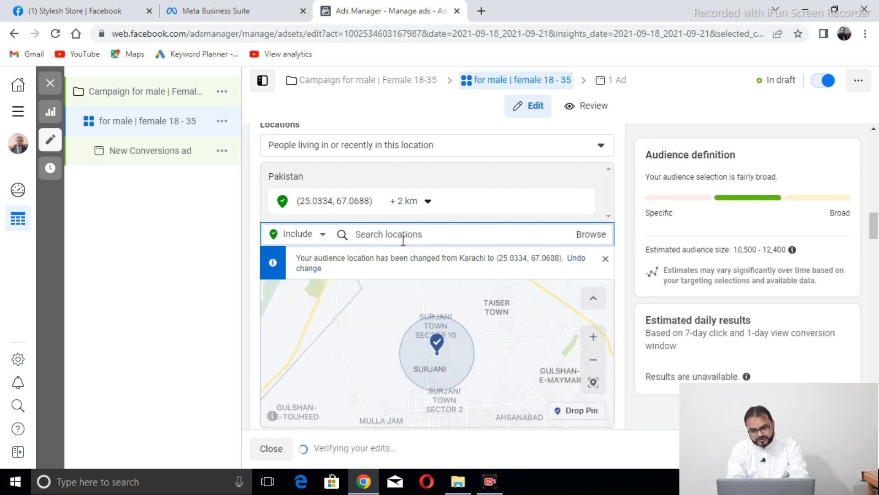
Try a 10 km and a 21 km radius around the dropped pin
click(424, 204)
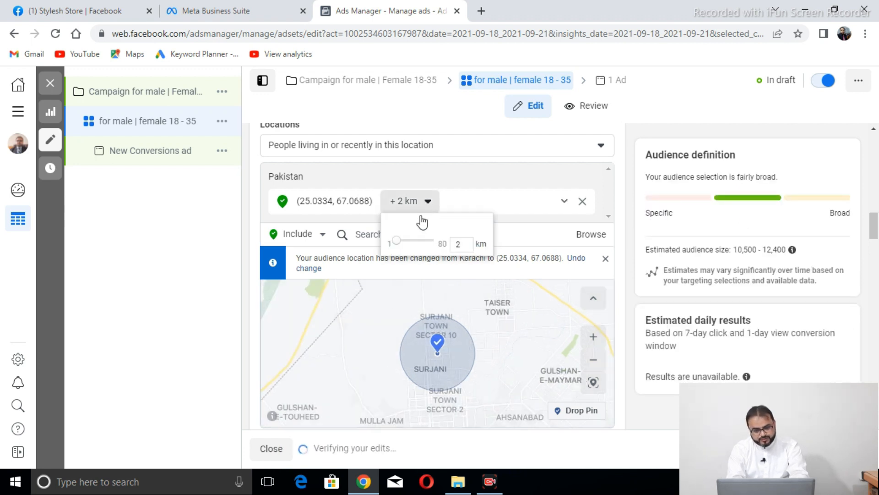
click(397, 246)
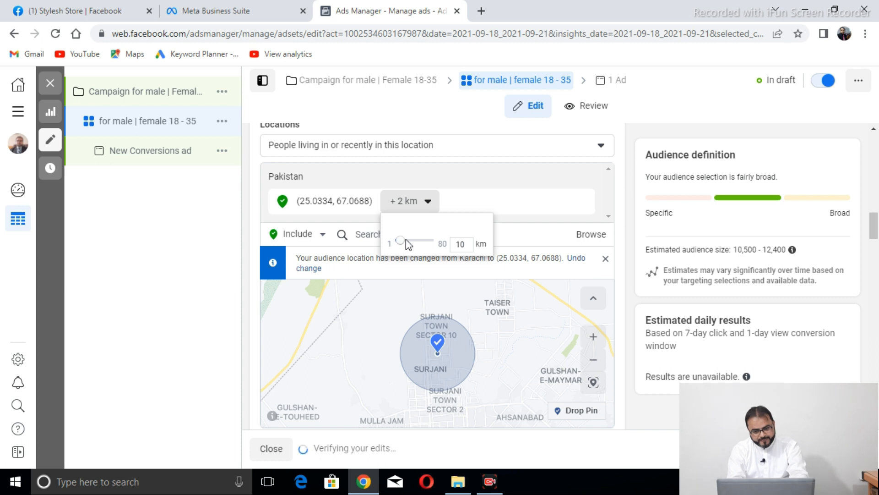
key(Return)
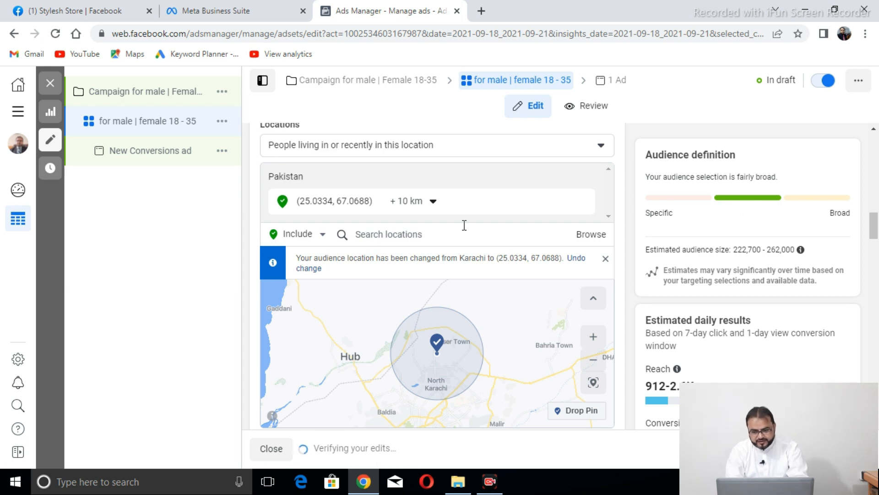
click(426, 202)
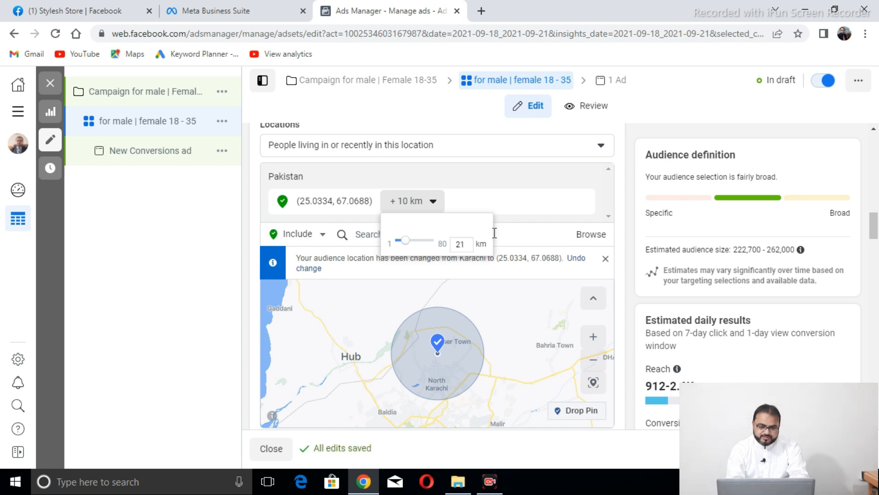
click(513, 230)
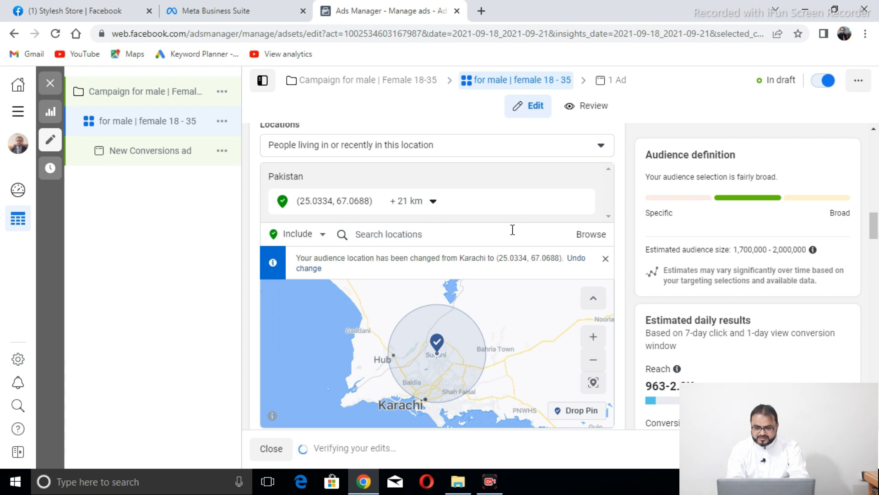
Set the dropped pin's radius to 12 km and continue to the New Conversions ad's settings
click(431, 200)
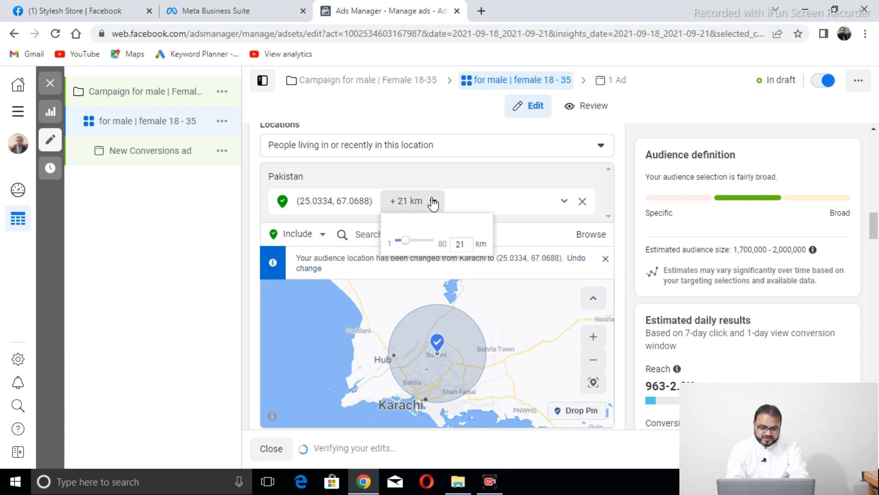
drag(406, 242, 402, 241)
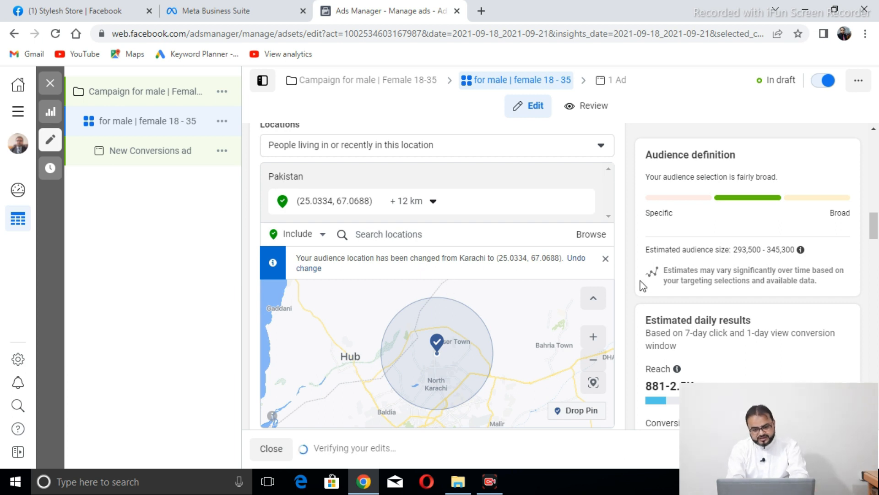
drag(873, 225, 876, 410)
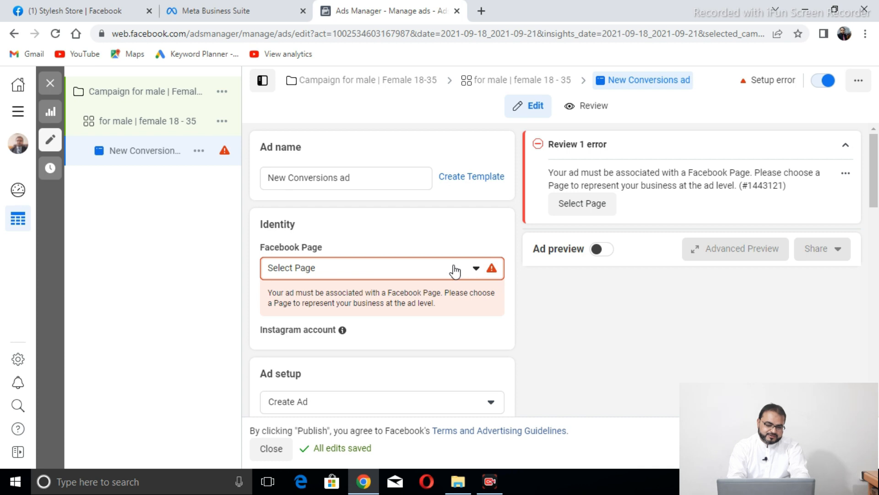
Choose Stylesh Store as the ad's Facebook Page and keep Use selected Page as the Instagram account
click(478, 270)
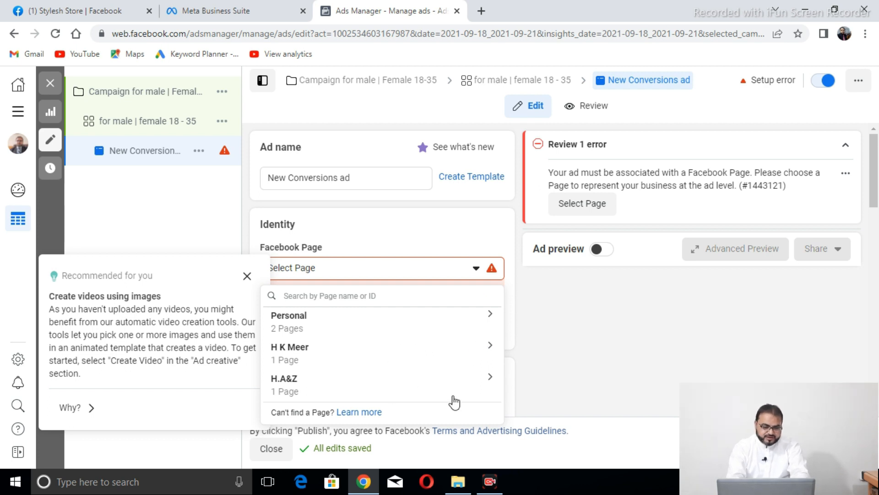
click(438, 328)
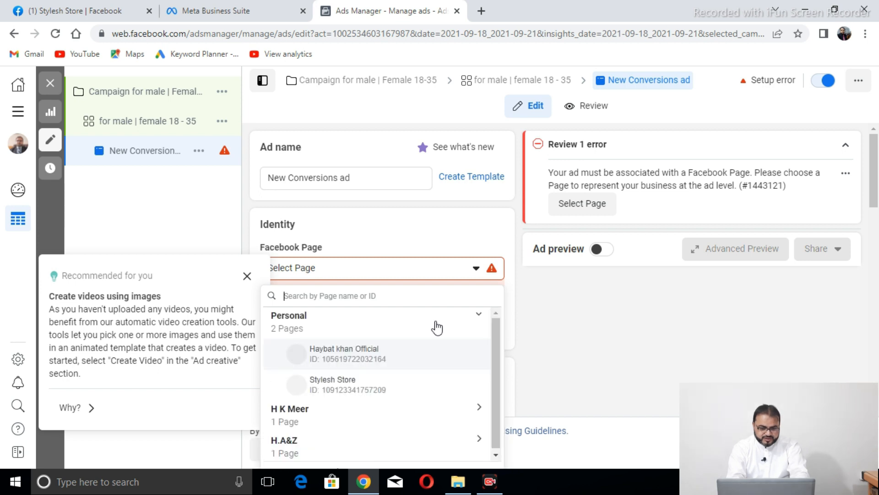
click(408, 387)
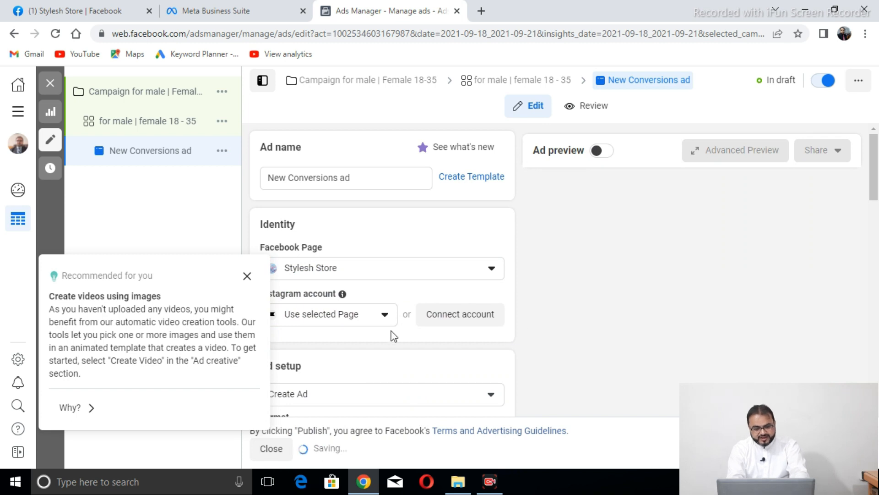
click(247, 275)
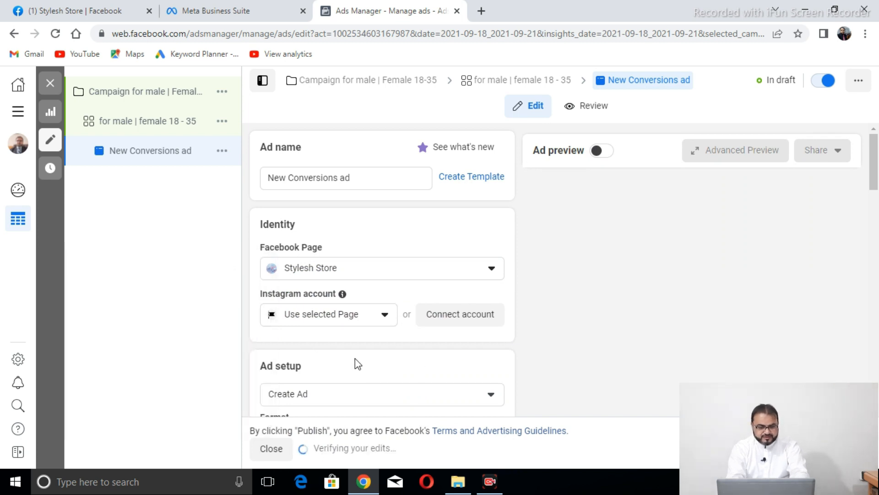
click(382, 316)
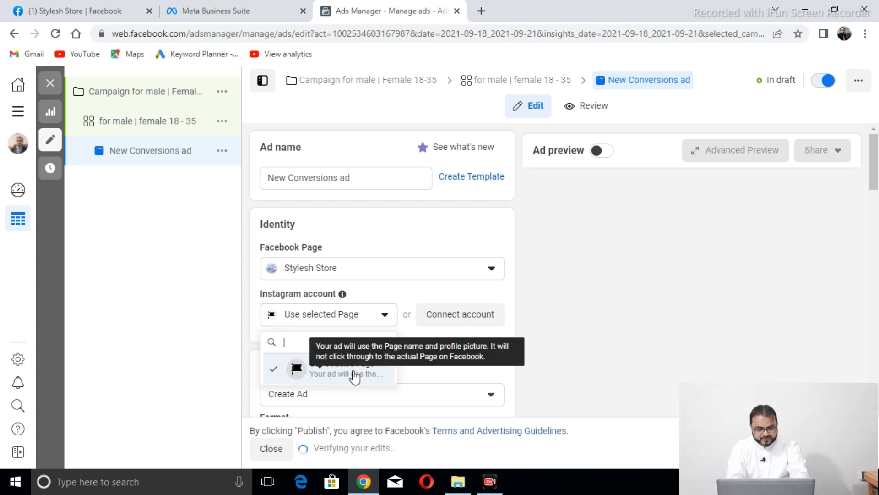
click(355, 377)
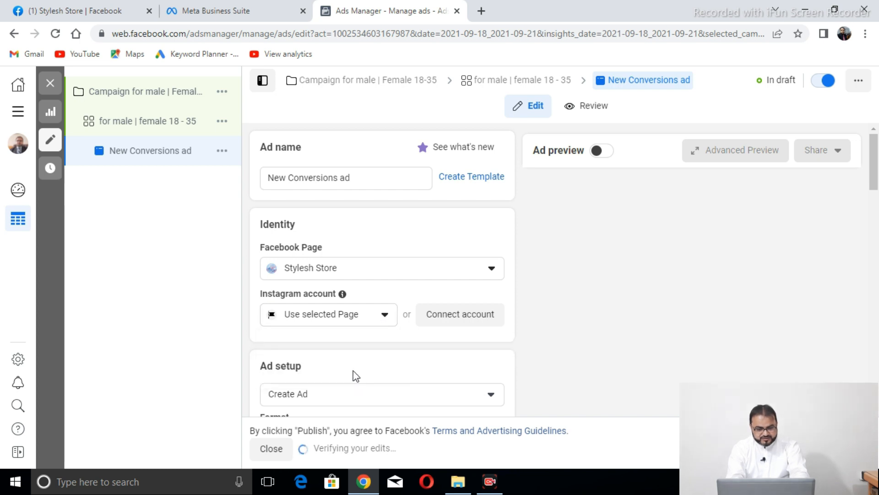
Open the Instagram account connection window and close it without connecting an account
click(456, 319)
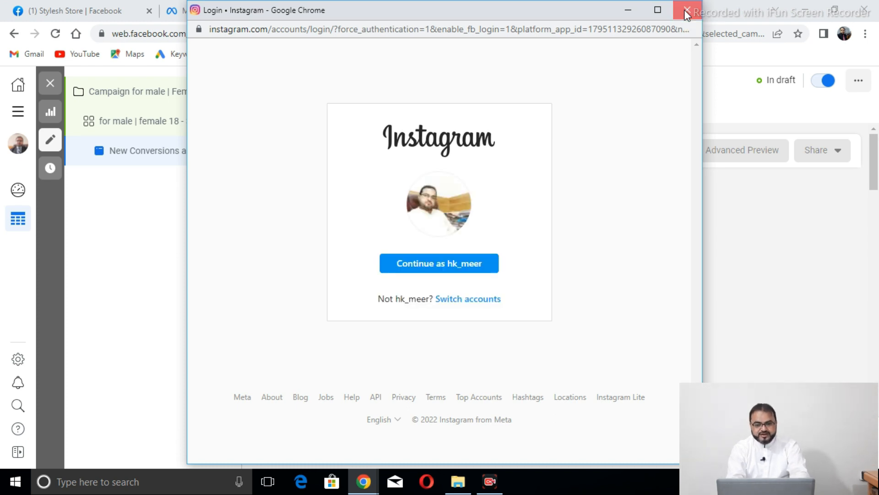
click(687, 13)
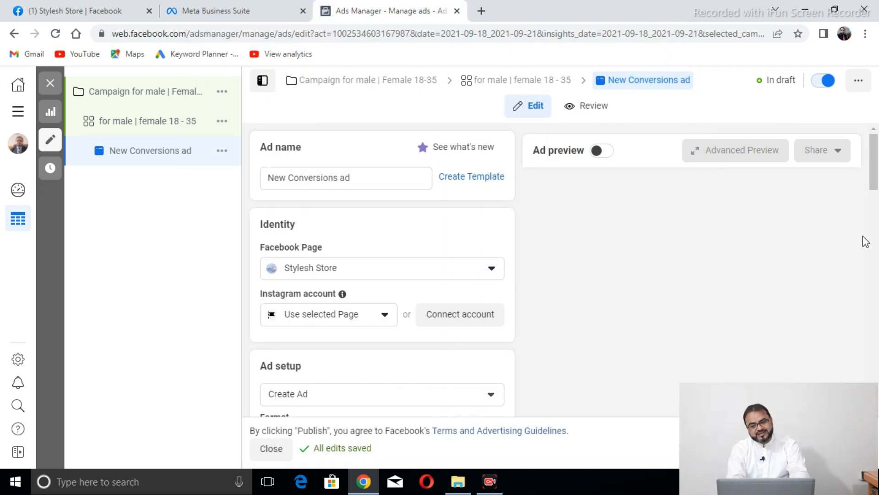
Check the Ad setup creation options, keep Create Ad, and choose the Carousel format for the ad
scroll(875, 202, down, 2)
drag(877, 197, 815, 218)
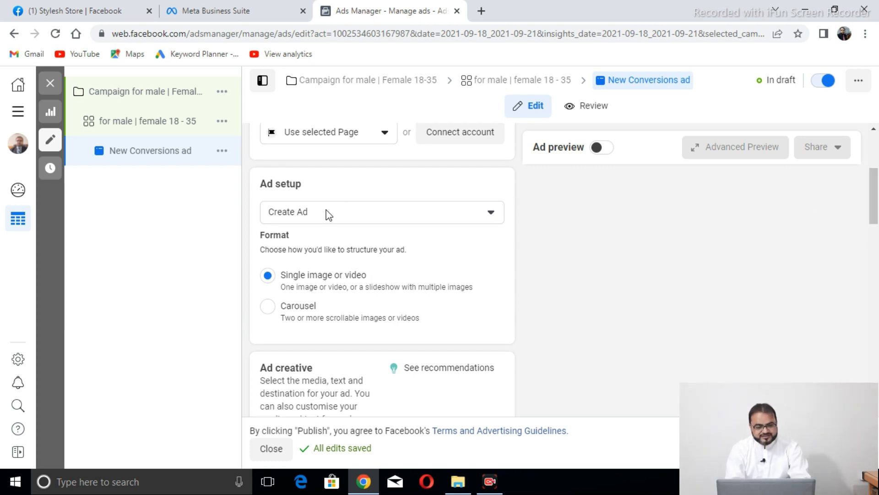
click(363, 215)
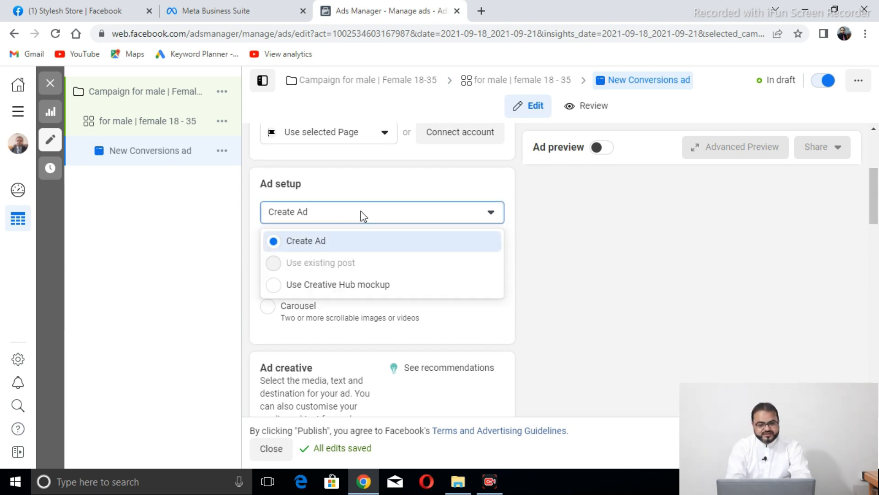
click(364, 215)
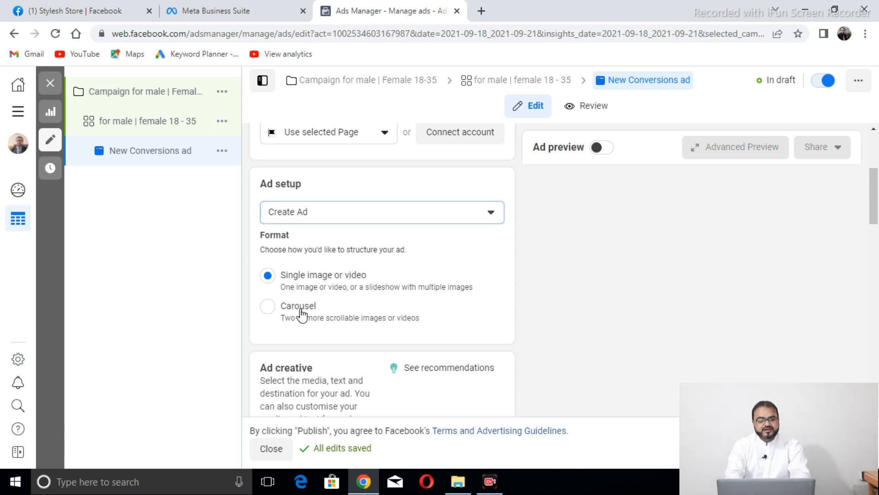
click(273, 309)
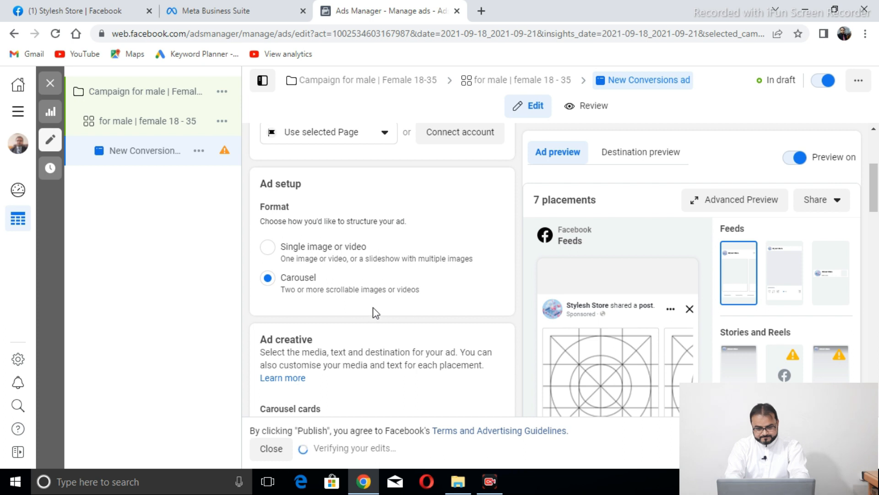
Switch the ad format to Single image or video and add the 650 × 372 online-shopping illustration from the account images as its media
click(300, 250)
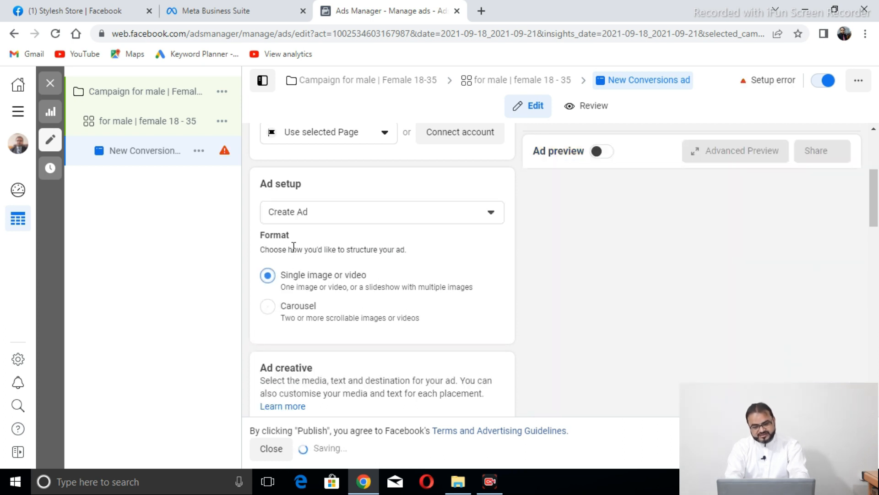
drag(876, 212, 877, 250)
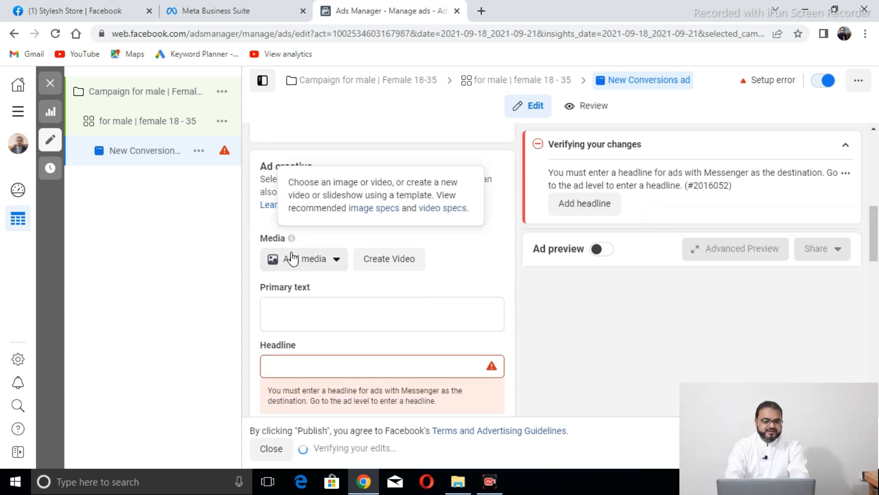
click(330, 261)
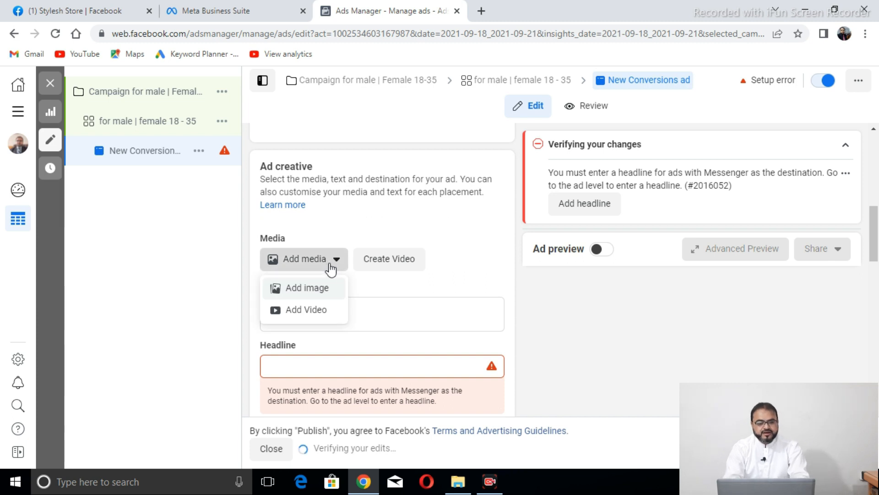
click(305, 289)
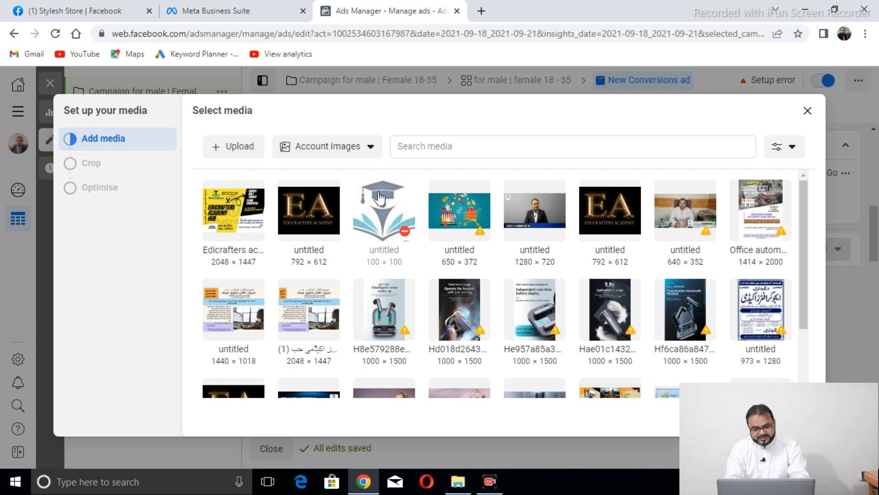
click(454, 208)
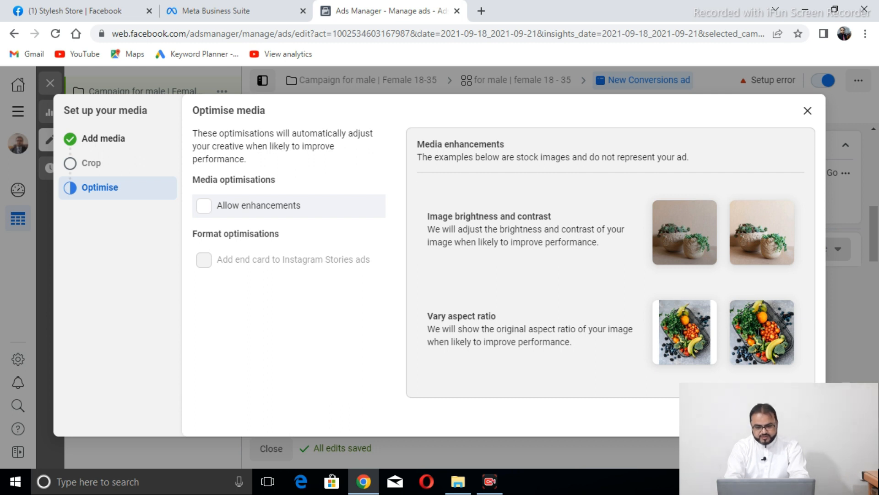
click(783, 417)
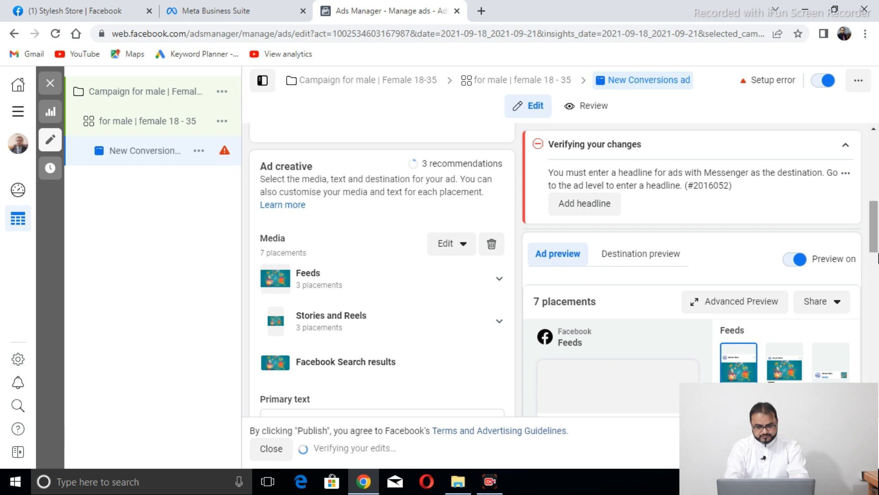
Rename the ad as "for male | female 18-35"
drag(876, 247, 875, 176)
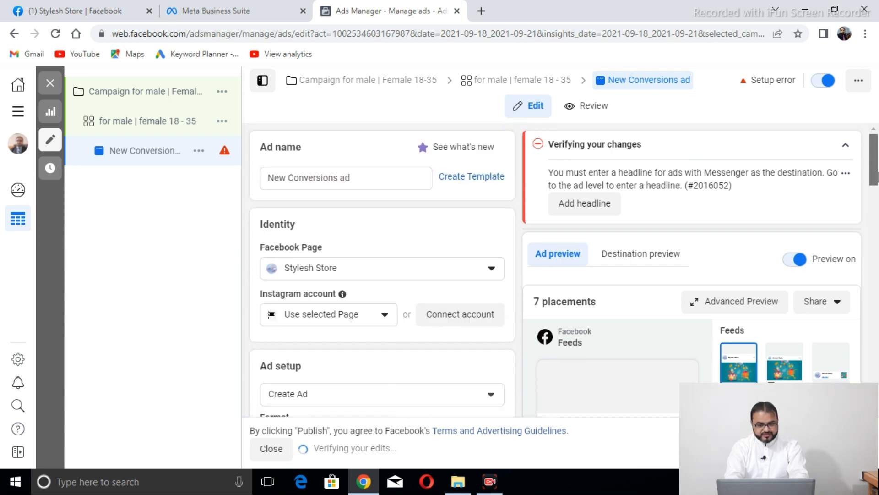
click(374, 176)
key(BackSpace)
key(BackSpace)
key(BackSpace)
key(BackSpace)
key(BackSpace)
key(BackSpace)
key(BackSpace)
key(BackSpace)
key(BackSpace)
key(BackSpace)
key(BackSpace)
key(BackSpace)
key(BackSpace)
key(BackSpace)
key(BackSpace)
key(BackSpace)
key(BackSpace)
key(BackSpace)
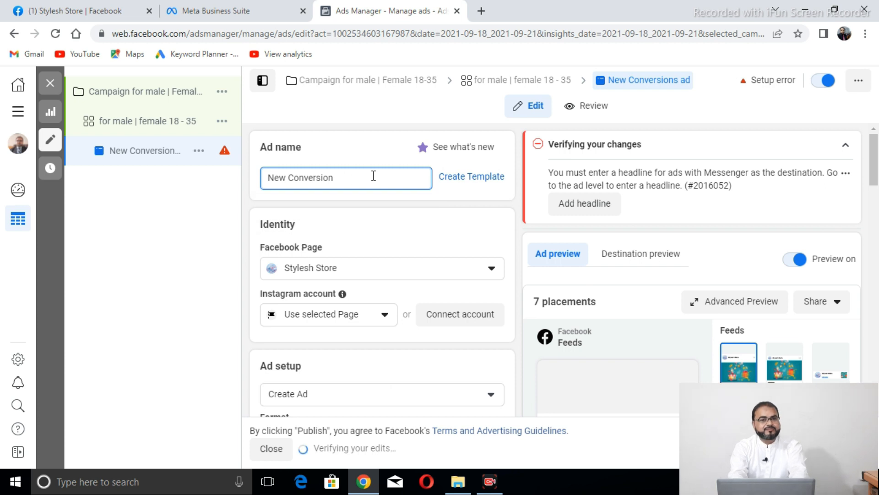
text(for )
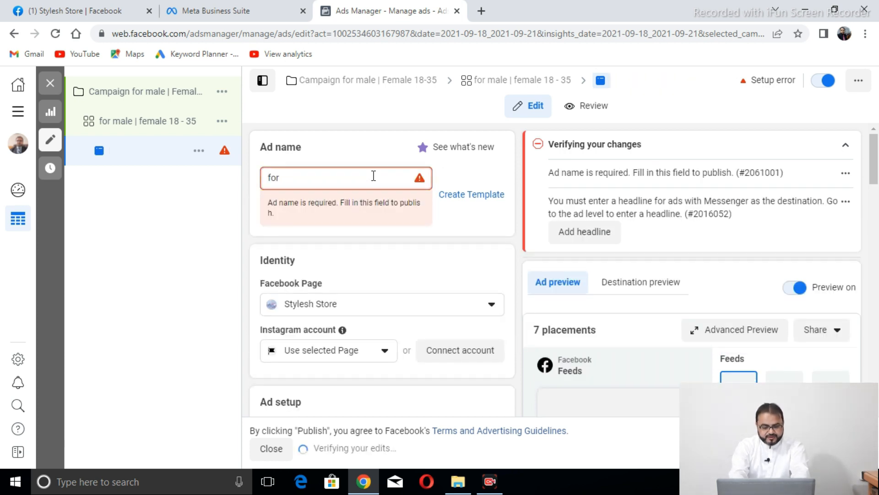
text(male)
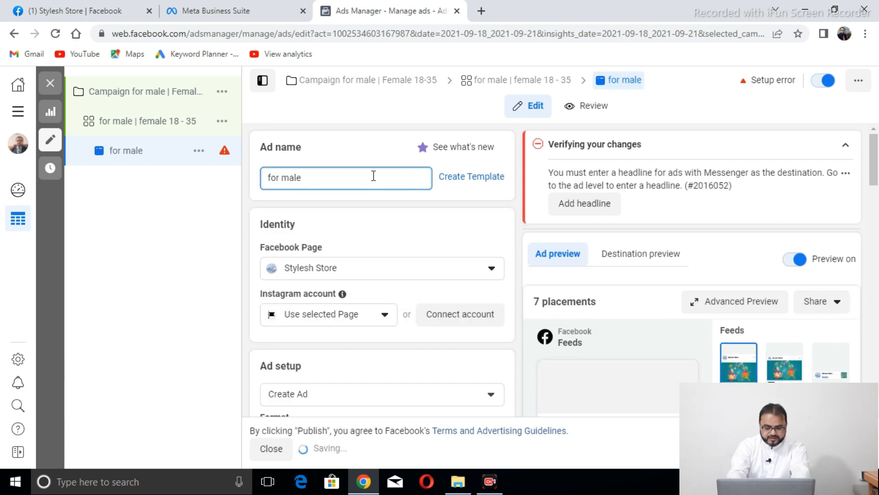
text(| femal)
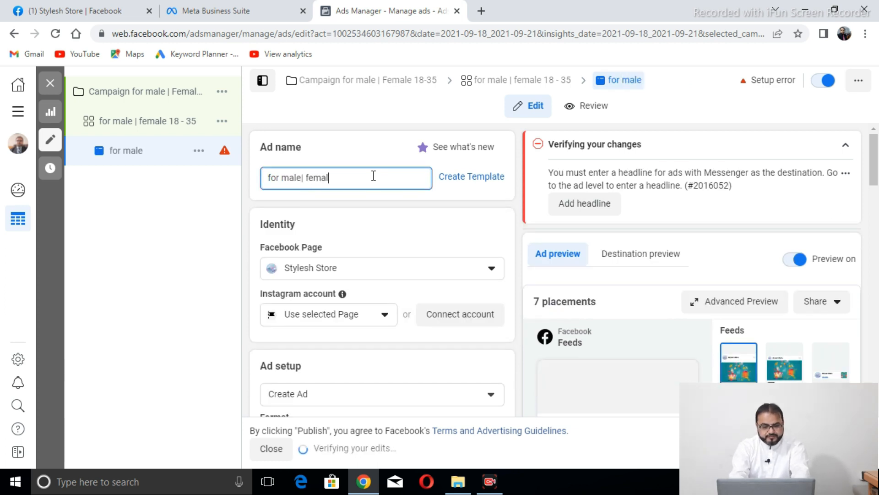
text(e)
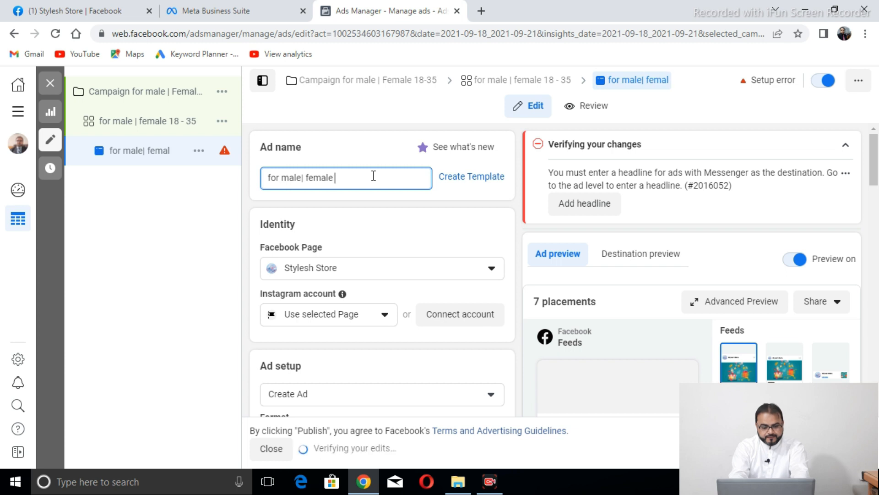
text( 18-30)
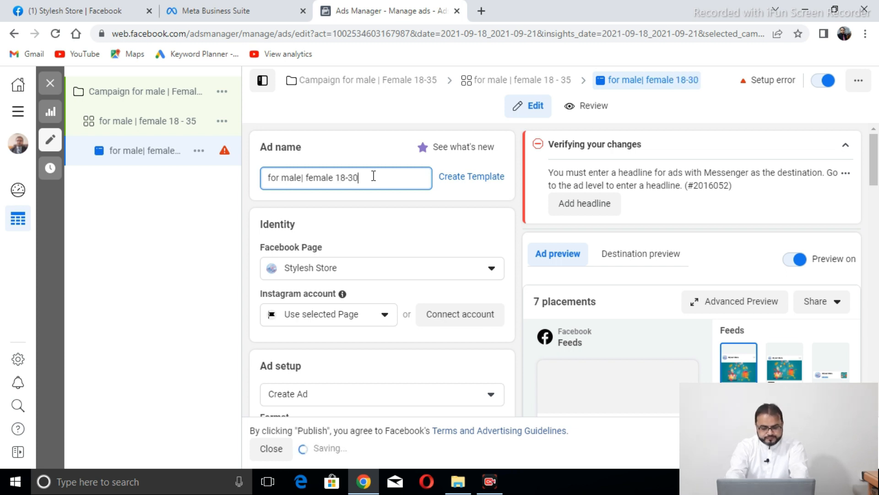
key(BackSpace)
text(5)
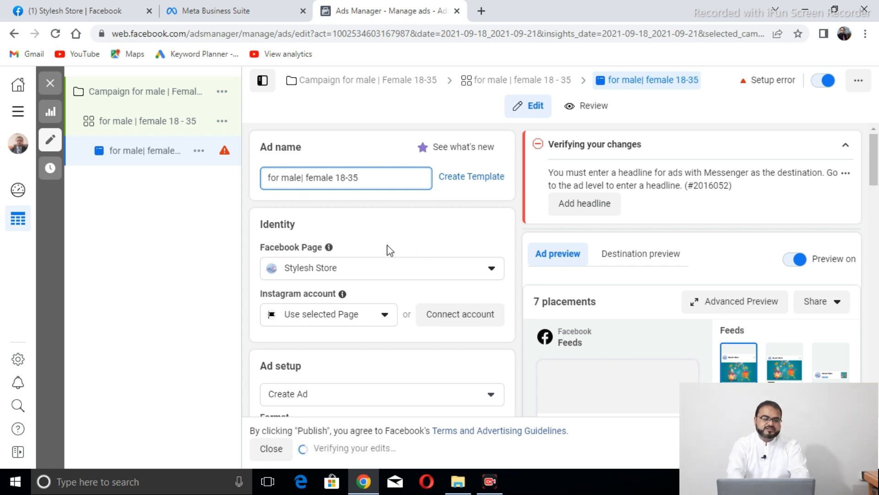
click(382, 233)
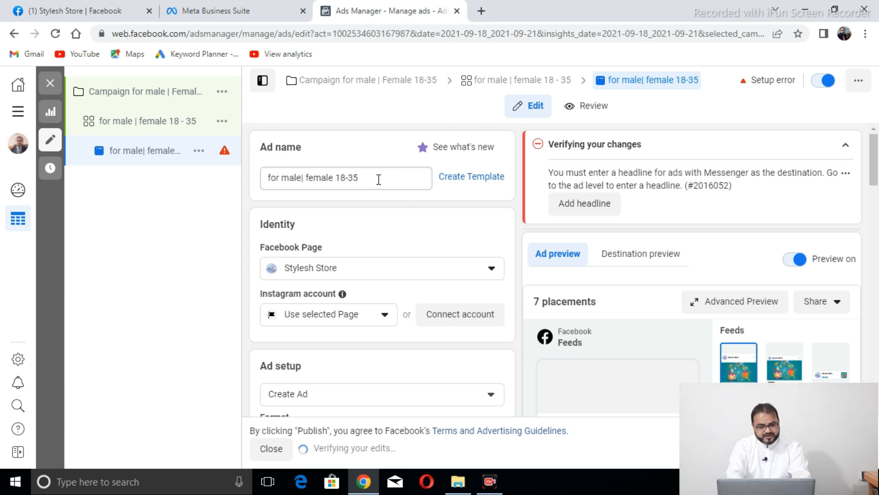
click(301, 178)
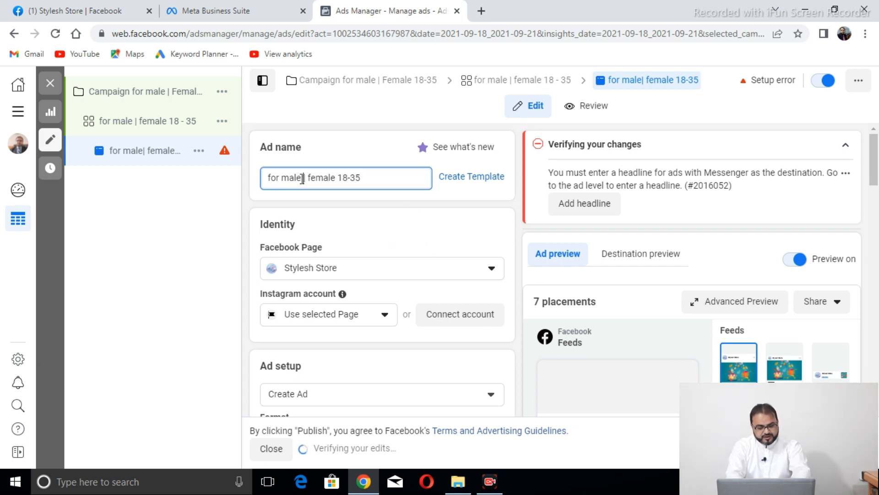
click(324, 203)
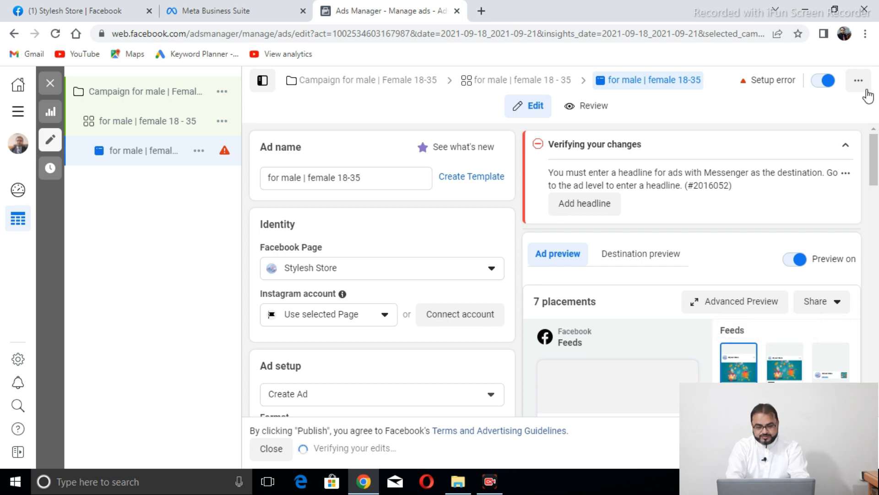
Collapse the verification errors and enter "this is a best product for male and female" as the ad's primary text
drag(870, 167, 876, 277)
click(846, 145)
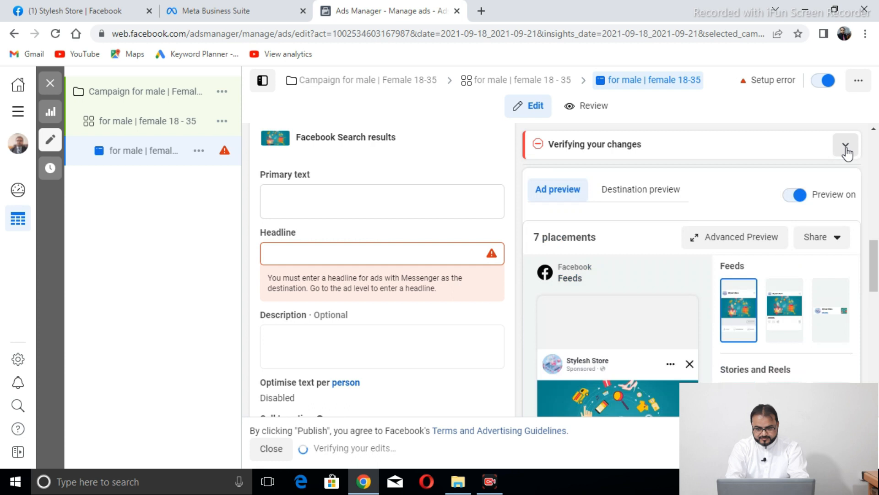
drag(872, 288, 875, 270)
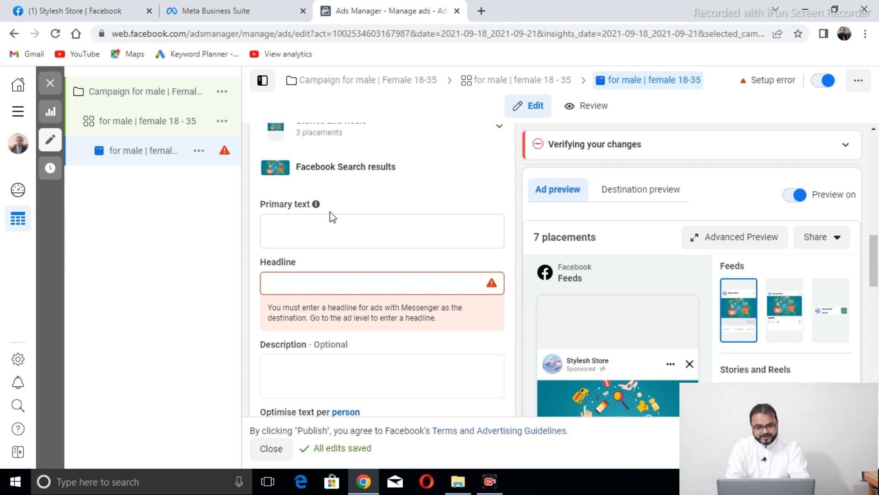
click(325, 224)
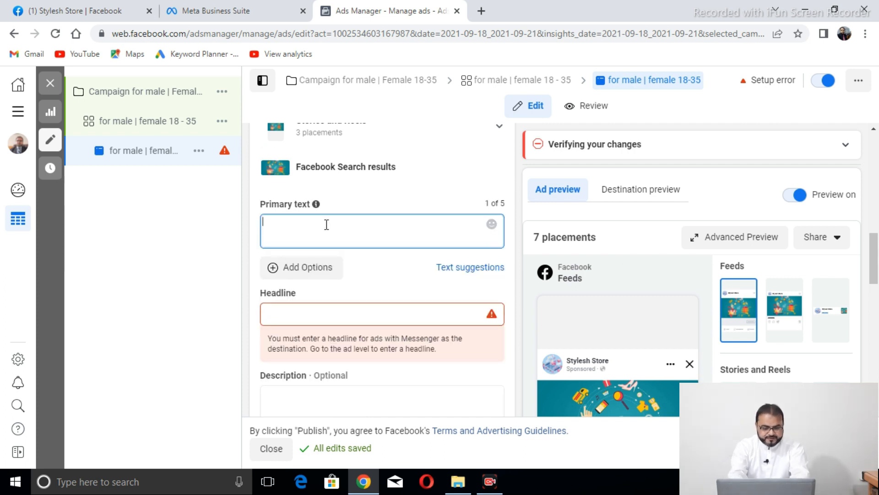
text(this is a)
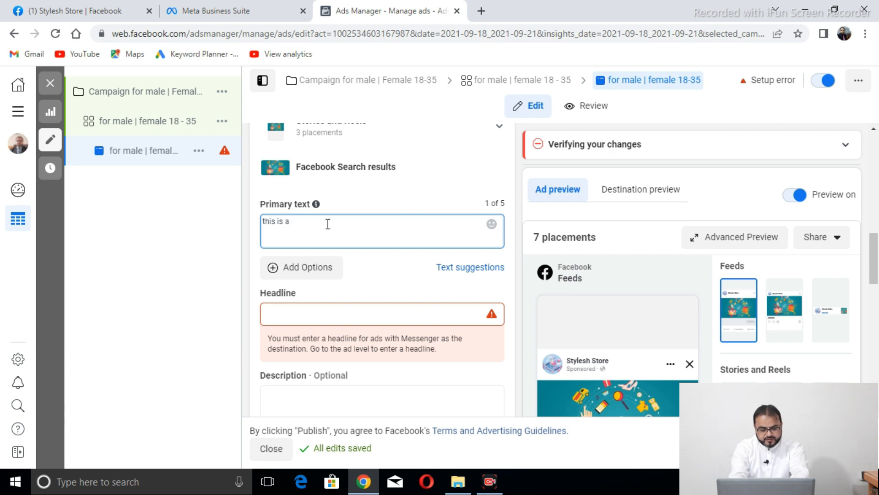
text( best)
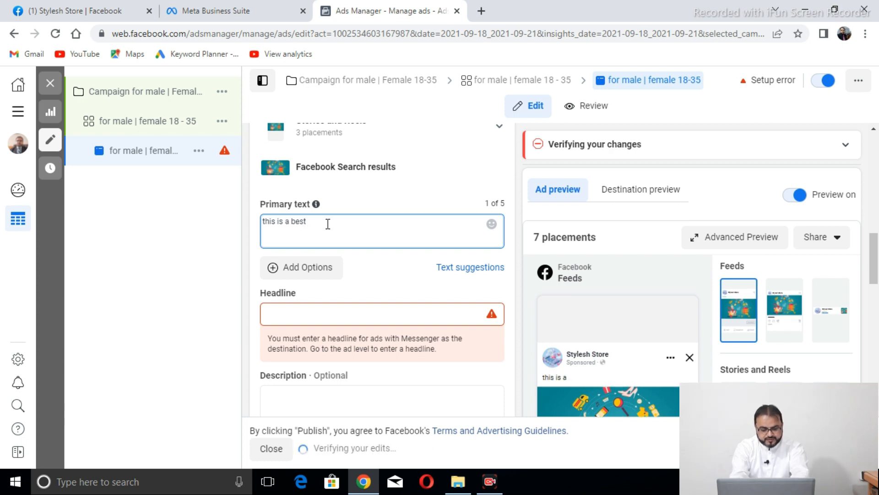
text( product fo)
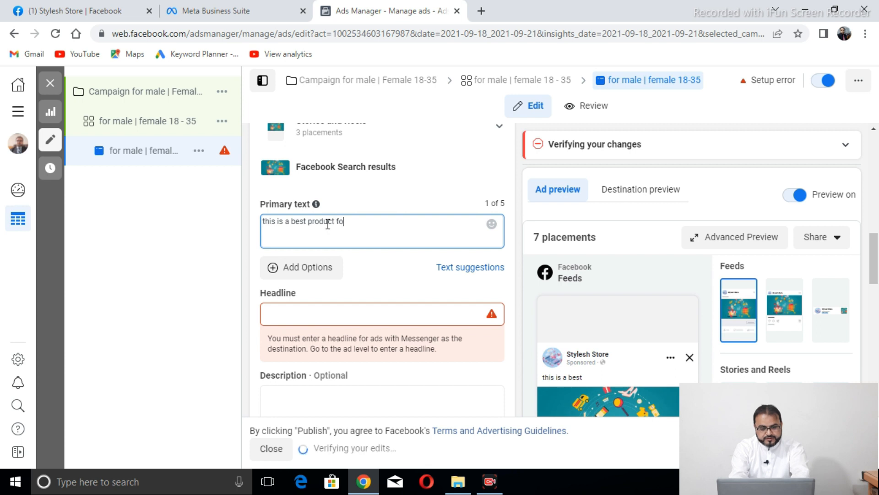
text(r male and female)
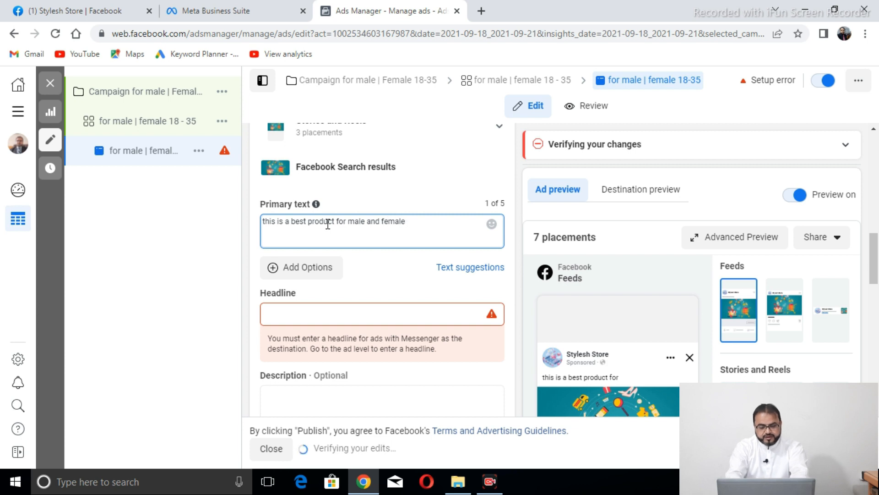
Set the ad's headline to "DM for price"
click(323, 317)
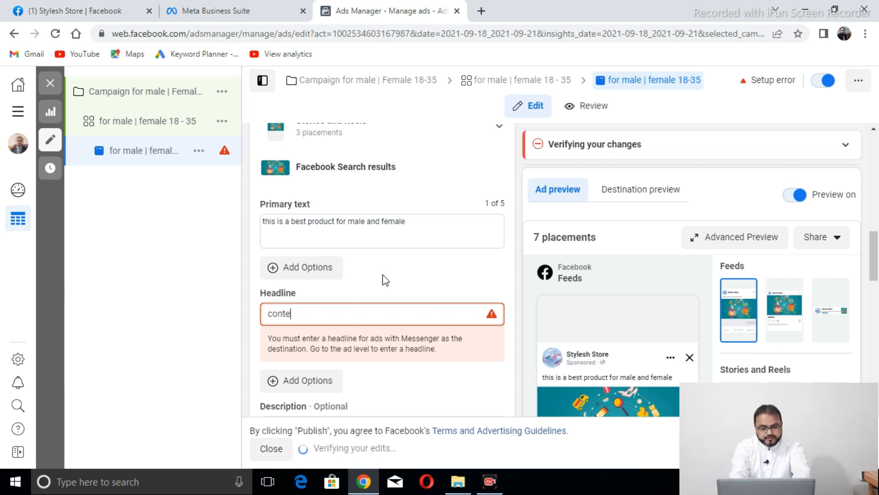
key(BackSpace)
key(BackSpace)
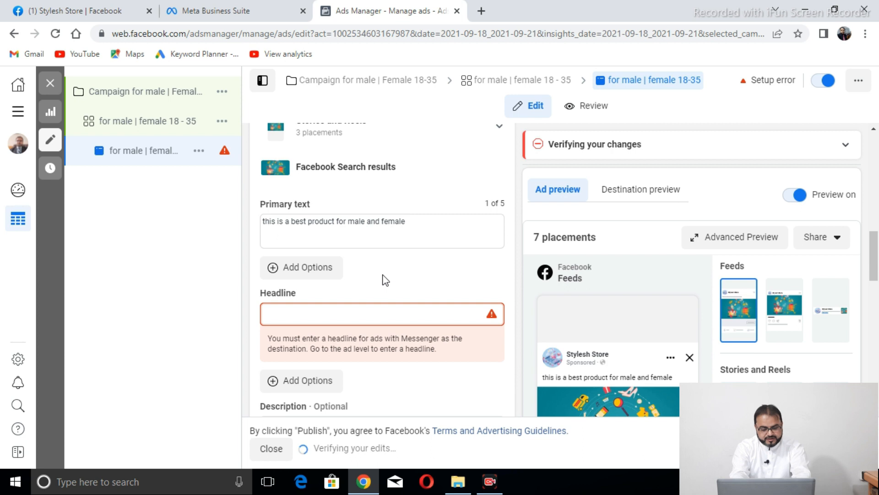
text(DN)
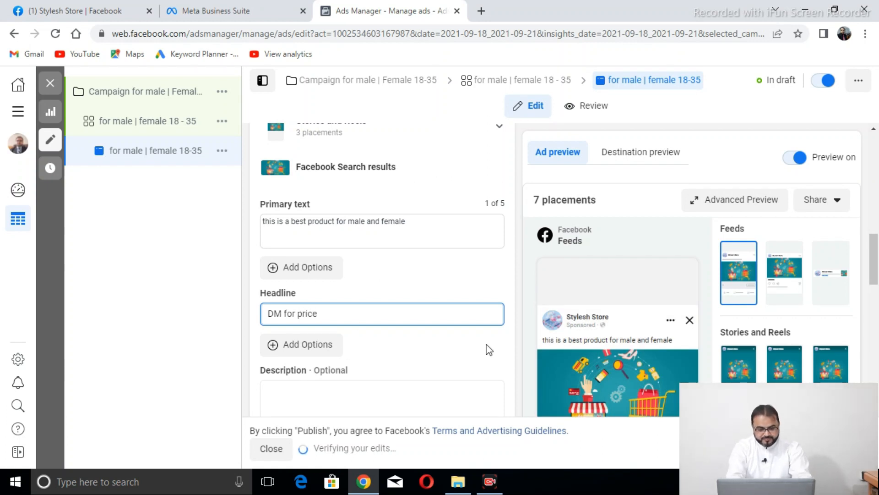
Enter "male and female most like this product to use" as the ad's optional description
drag(875, 271, 876, 310)
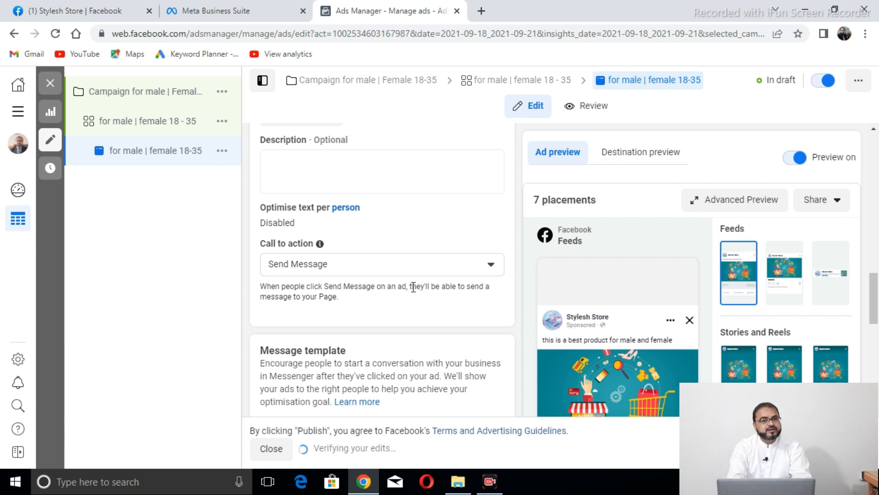
click(331, 164)
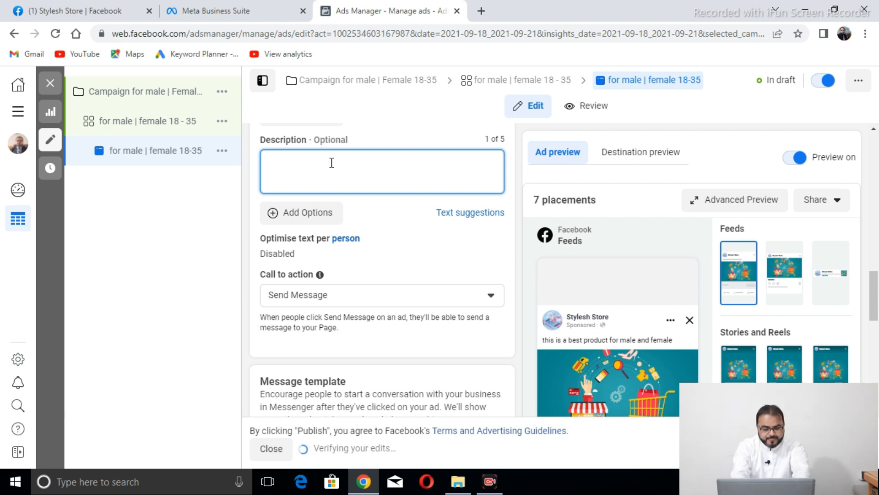
key(BackSpace)
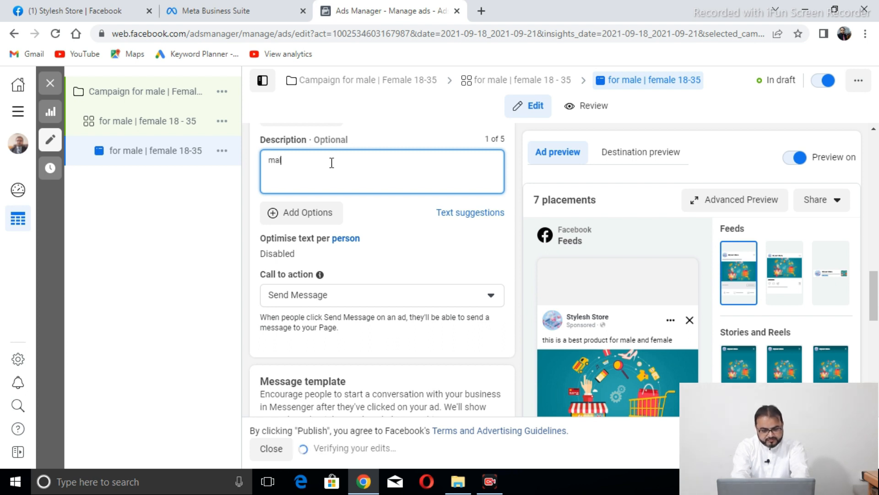
text(d fema)
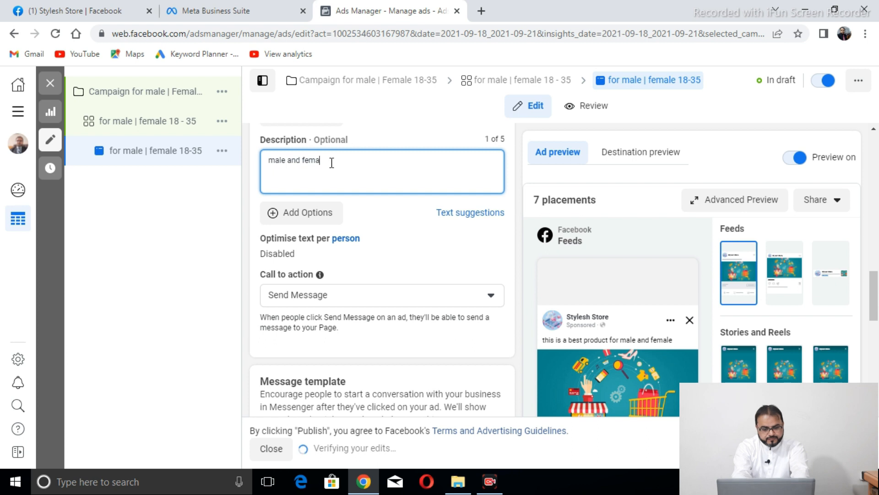
text(le most like)
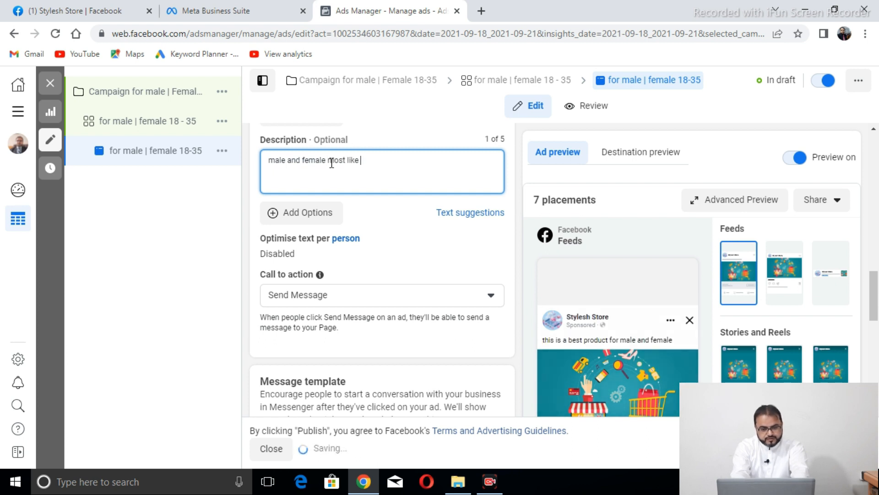
text( this p)
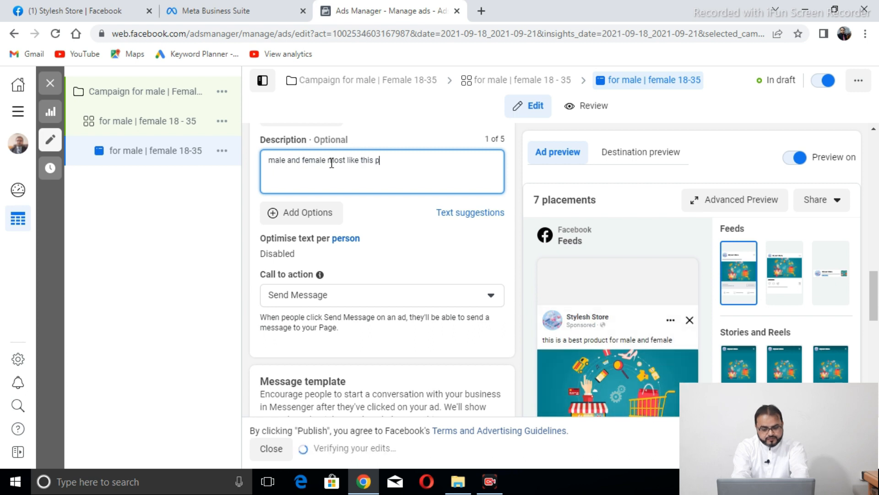
text(roduct )
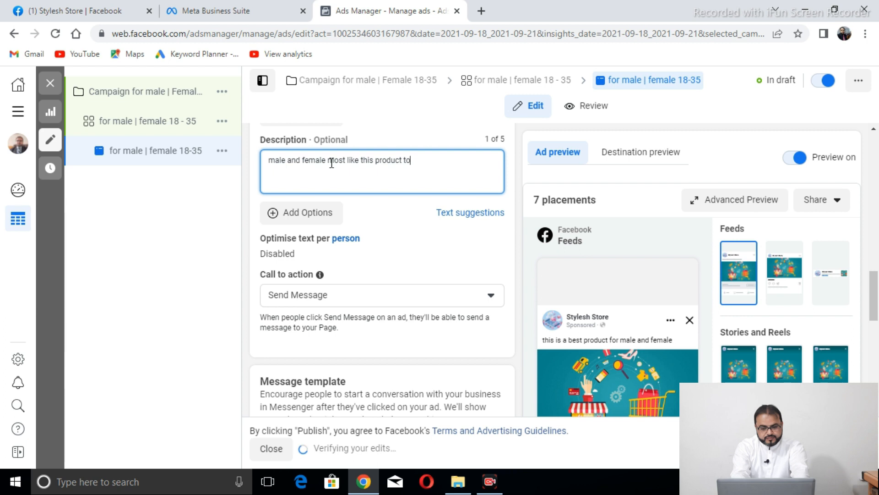
text(to use)
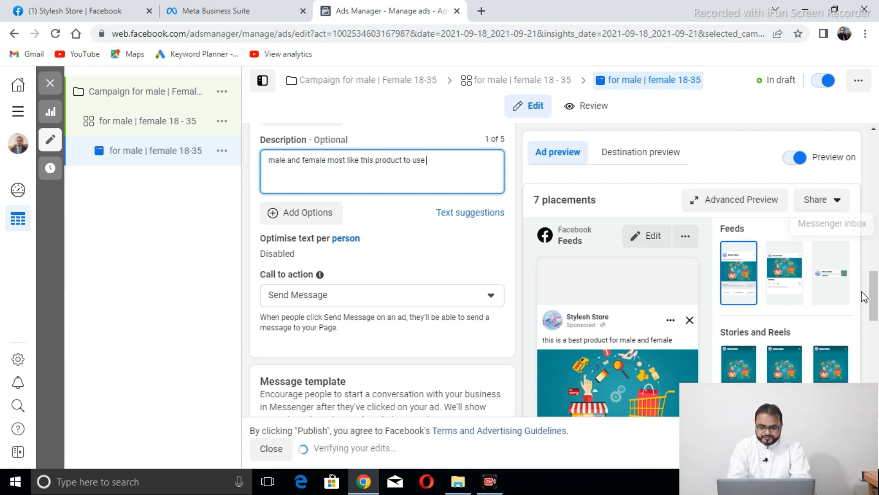
Review the ad creative's media and text, checking the destination preview and returning to the ad preview
drag(875, 297, 878, 228)
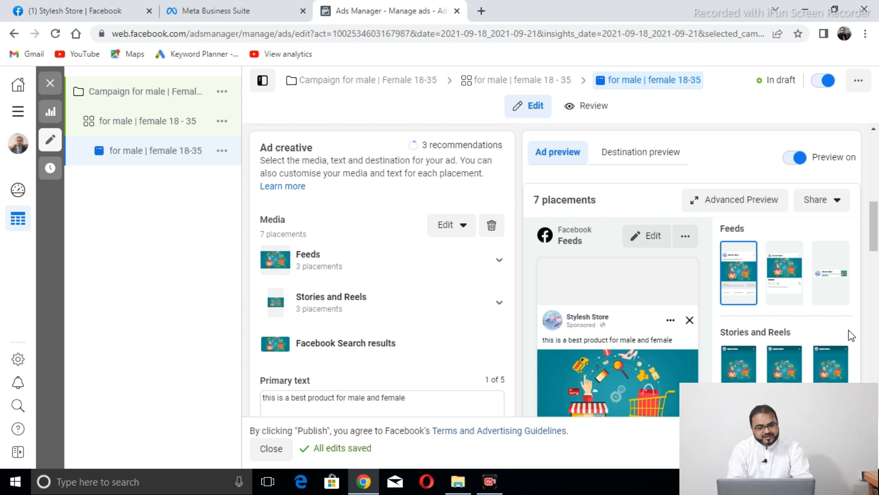
scroll(877, 241, down, 3)
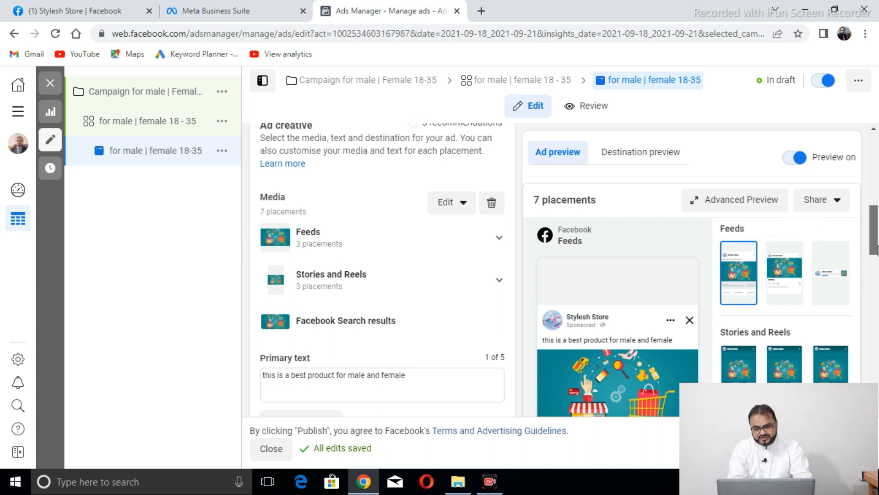
click(634, 157)
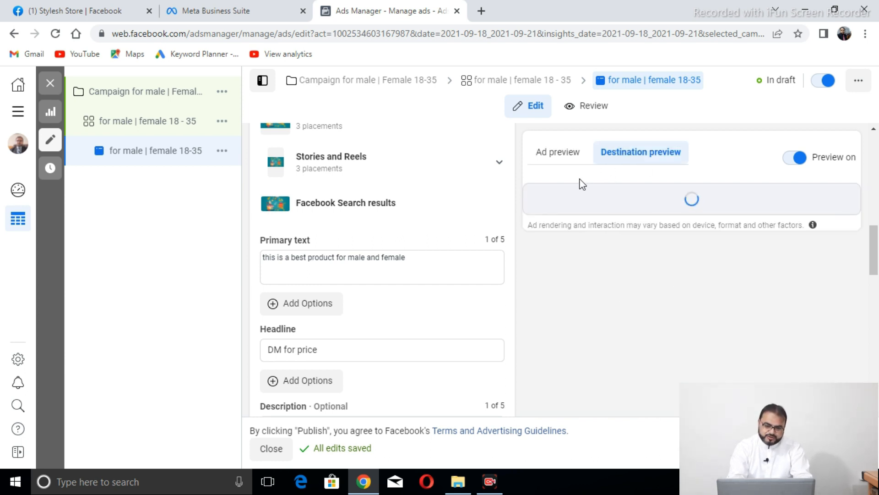
click(555, 153)
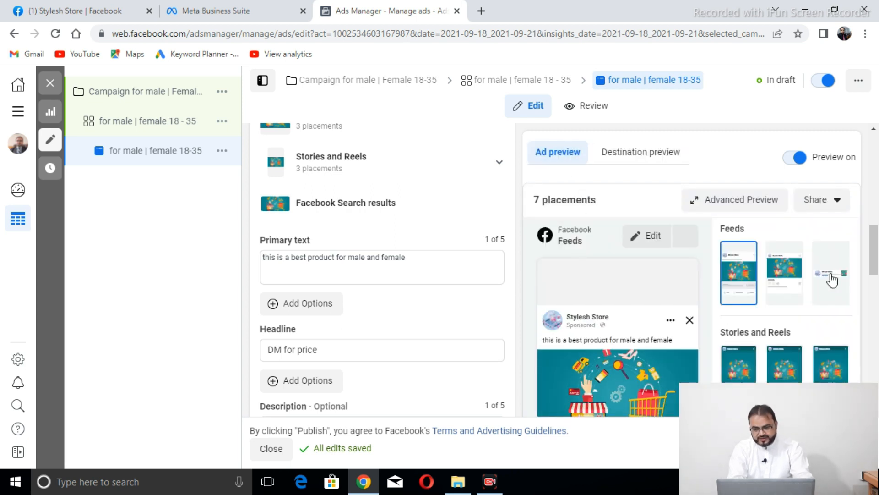
drag(874, 265, 877, 292)
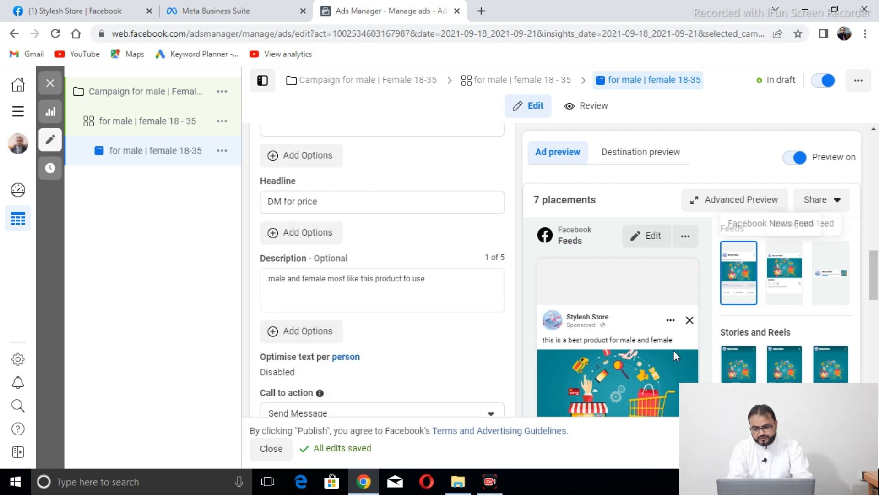